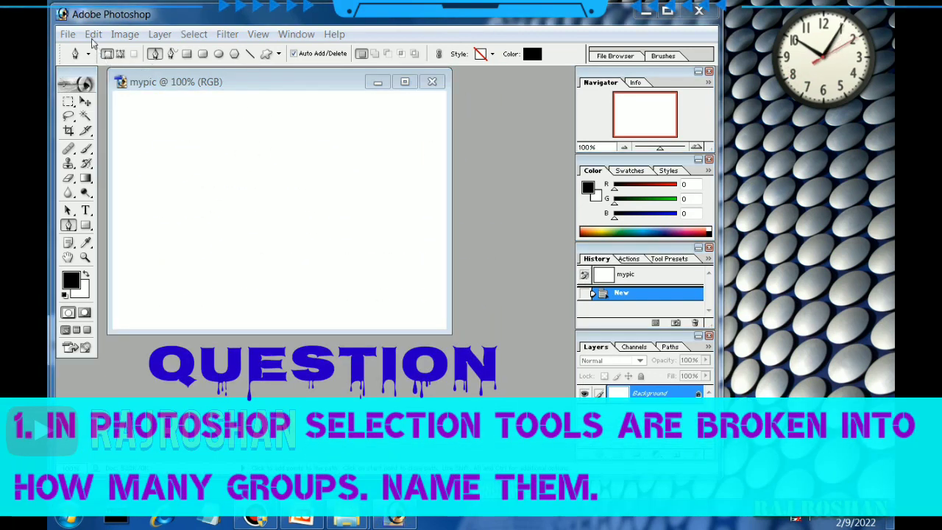
- Open Desert.jpg from Sample Pictures and bring its window into focus
left_click(68, 35)
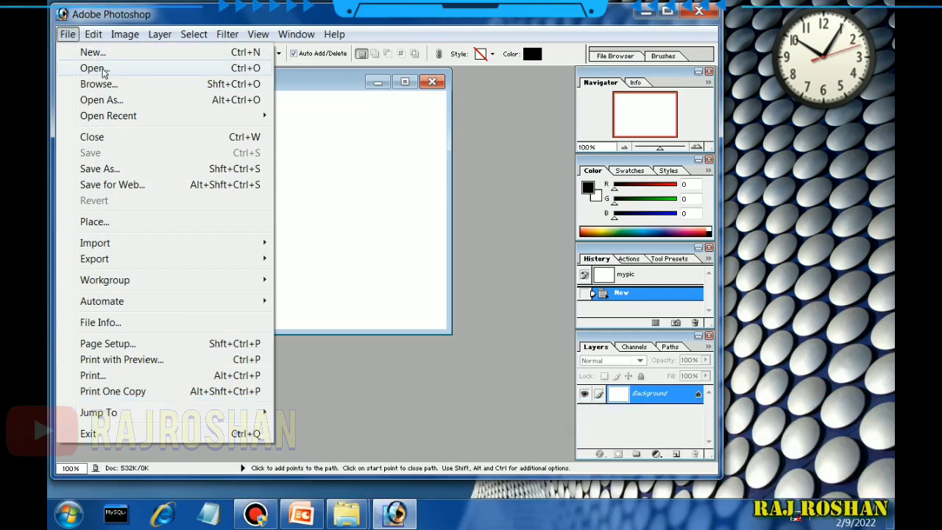
left_click(101, 69)
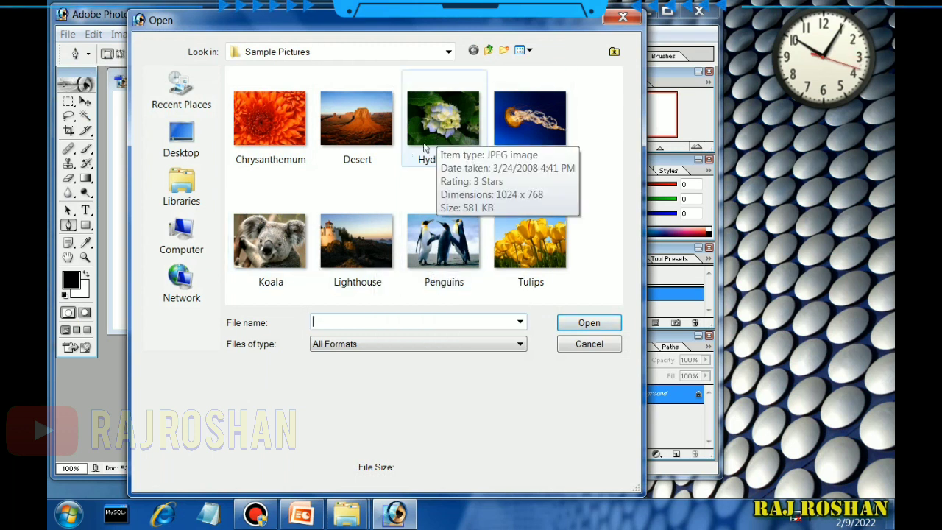
left_click(355, 132)
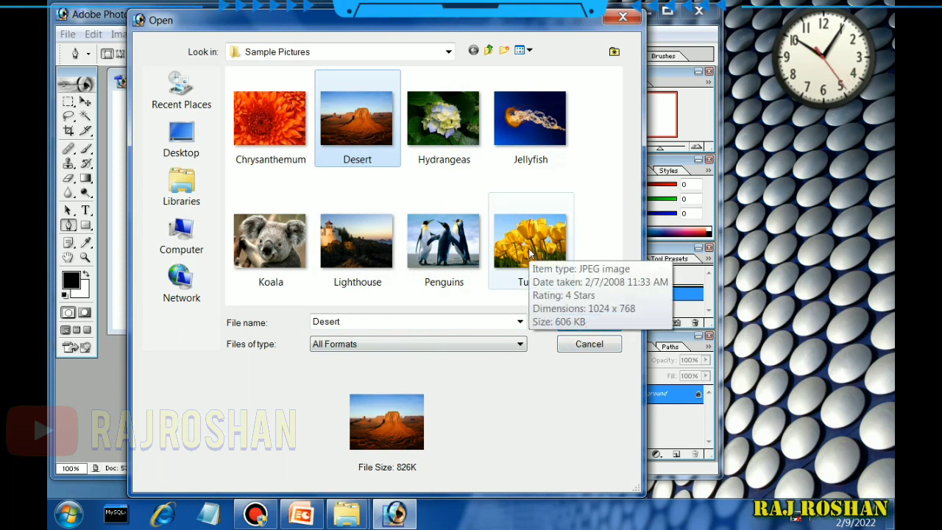
left_click(584, 324)
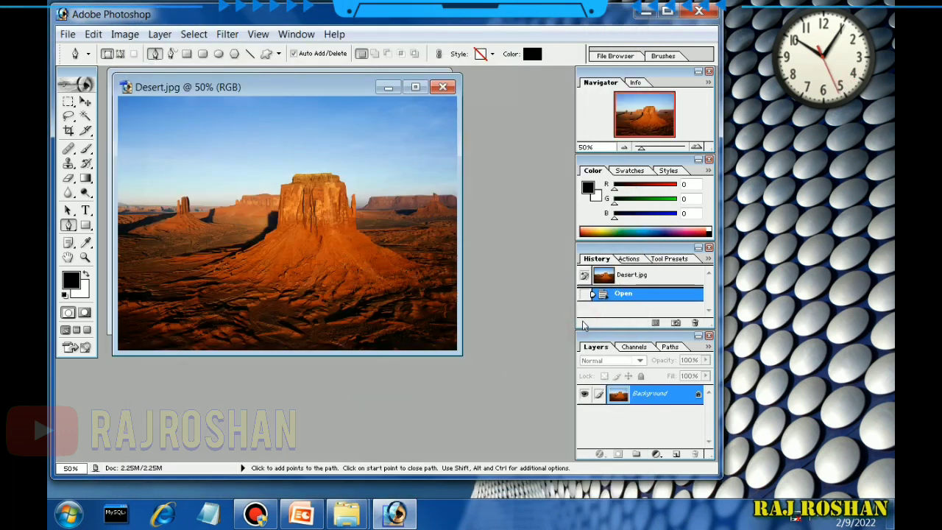
left_click(291, 84)
- Draw a rectangular marquee selection around the central butte in Desert.jpg
left_click_drag(293, 87, 386, 136)
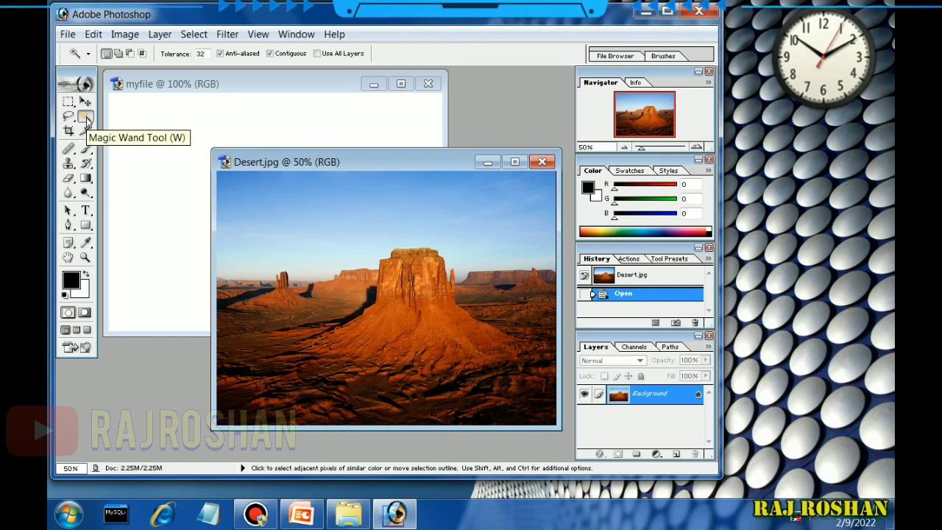
left_click(85, 116)
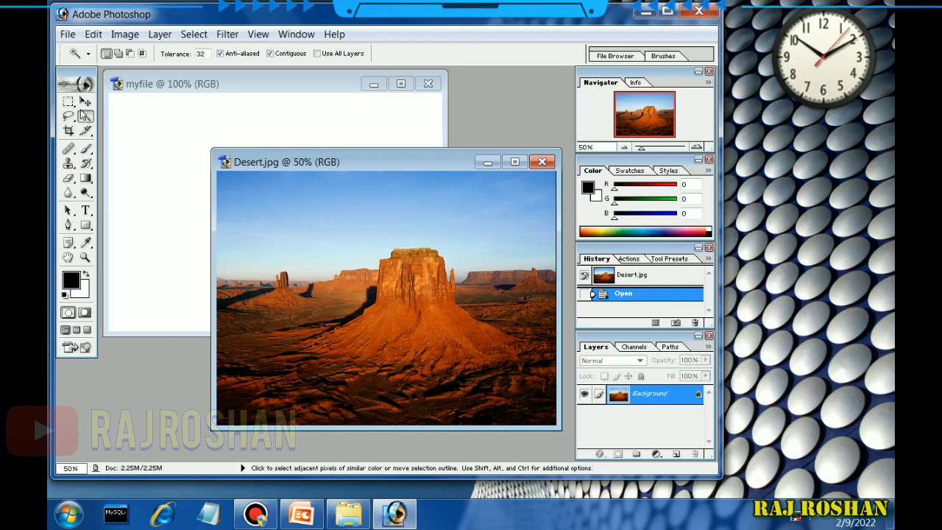
left_click(72, 103)
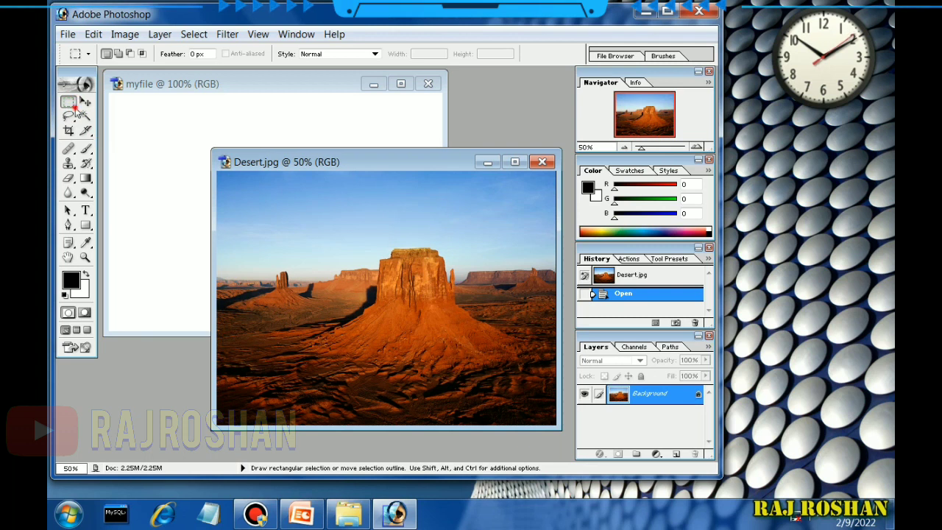
left_click(89, 55)
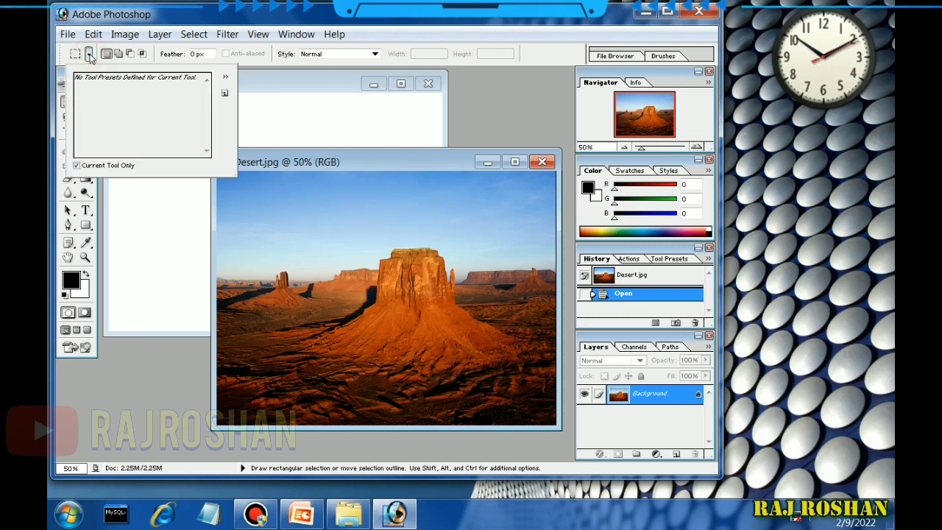
left_click(89, 55)
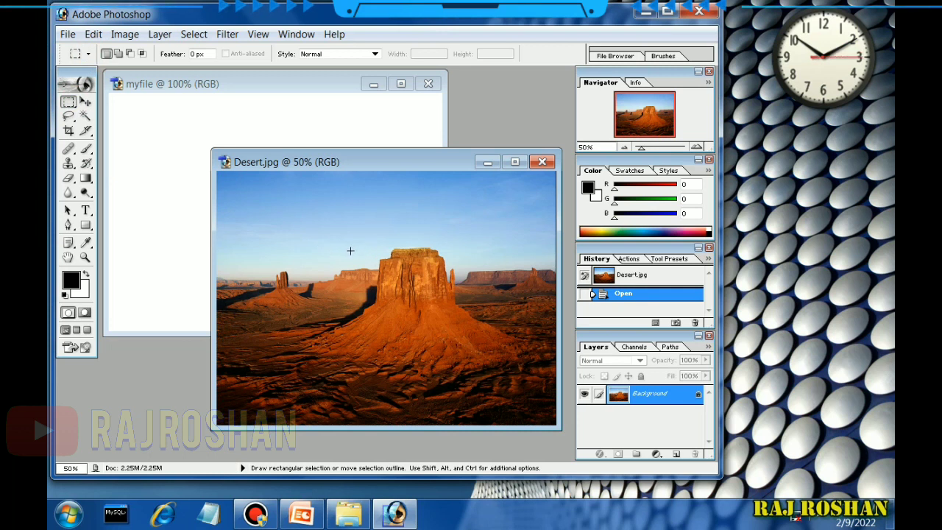
left_click_drag(425, 343, 488, 355)
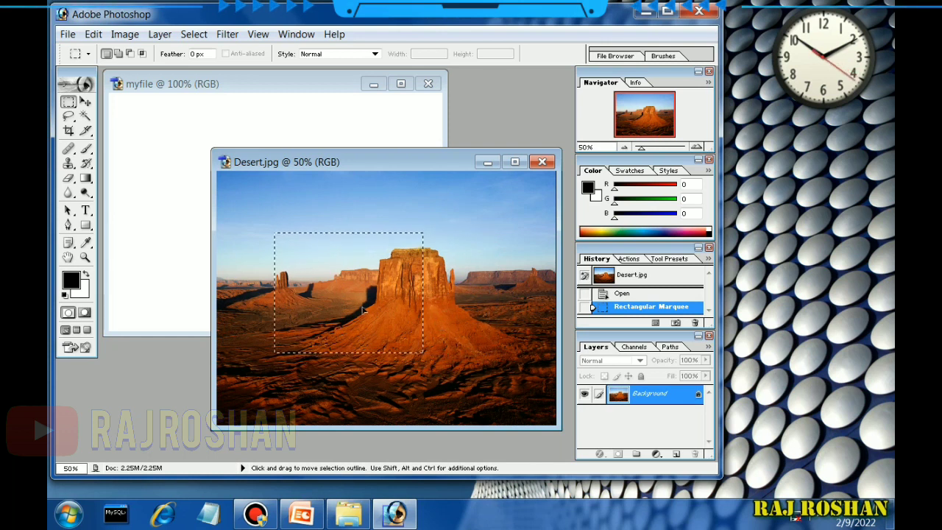
left_click_drag(429, 312, 431, 311)
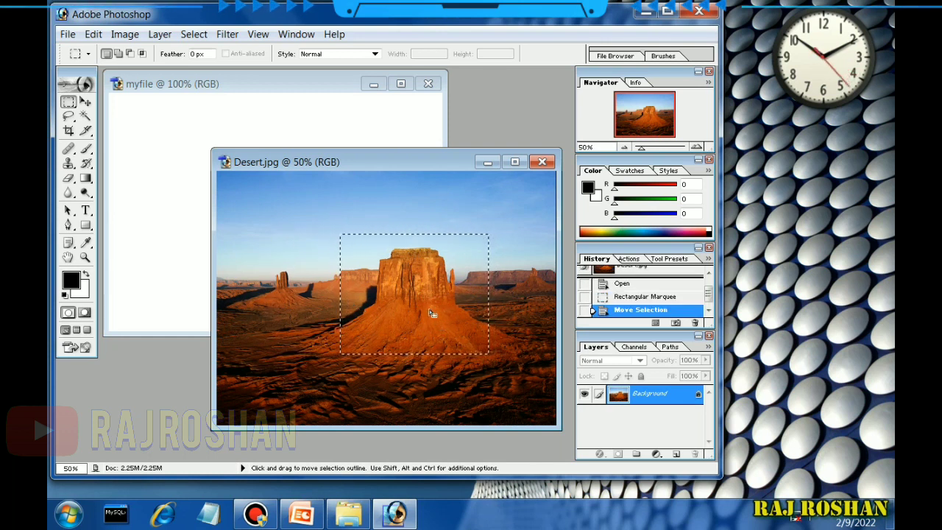
- Copy the butte selection and bring the blank myfile document forward
left_click(93, 34)
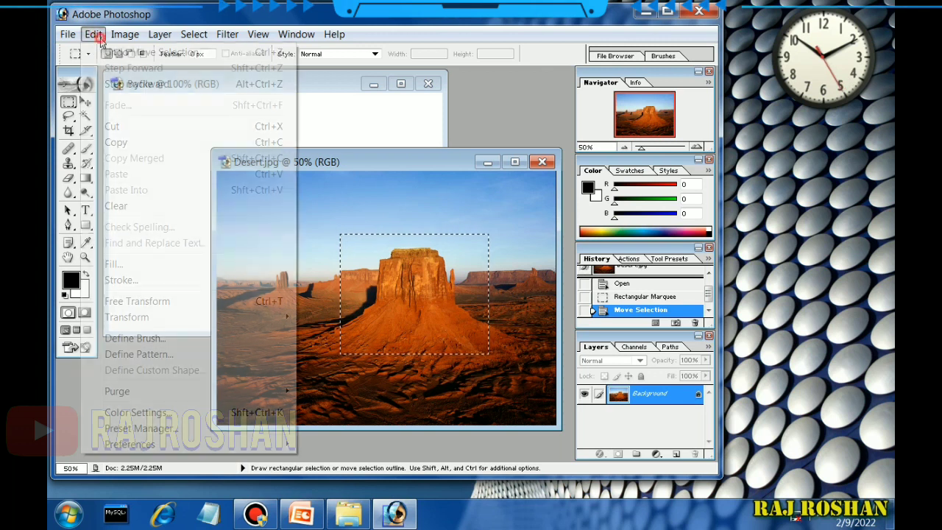
left_click(125, 144)
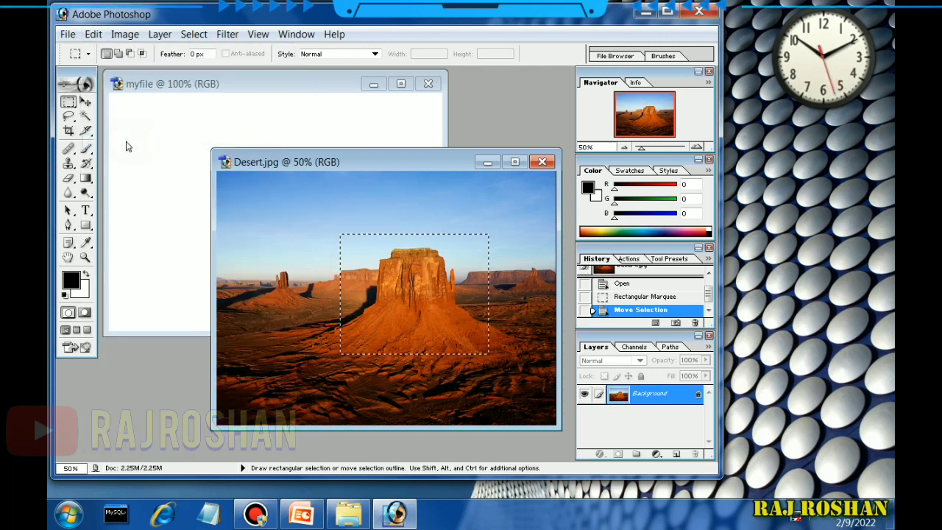
left_click(136, 116)
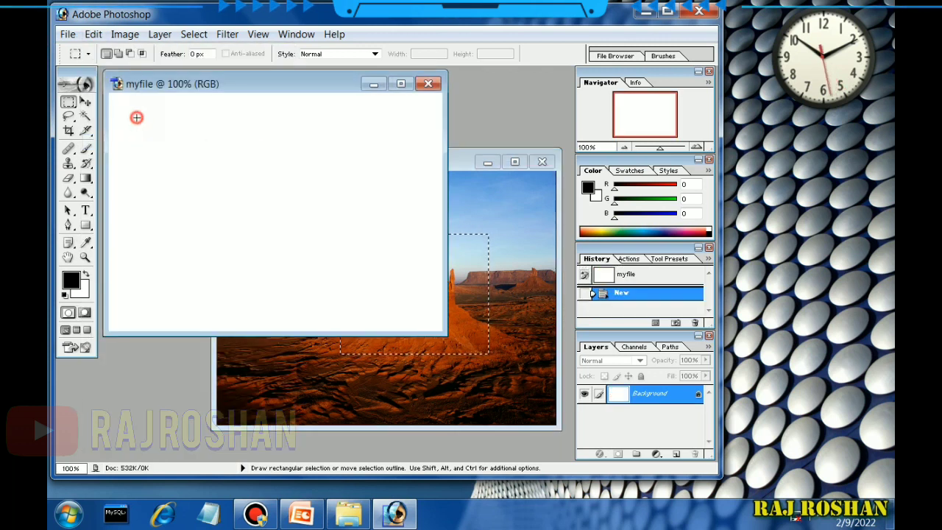
- Paste the butte into myfile as Layer 1, then enlarge and reposition its window
left_click(92, 35)
left_click(118, 169)
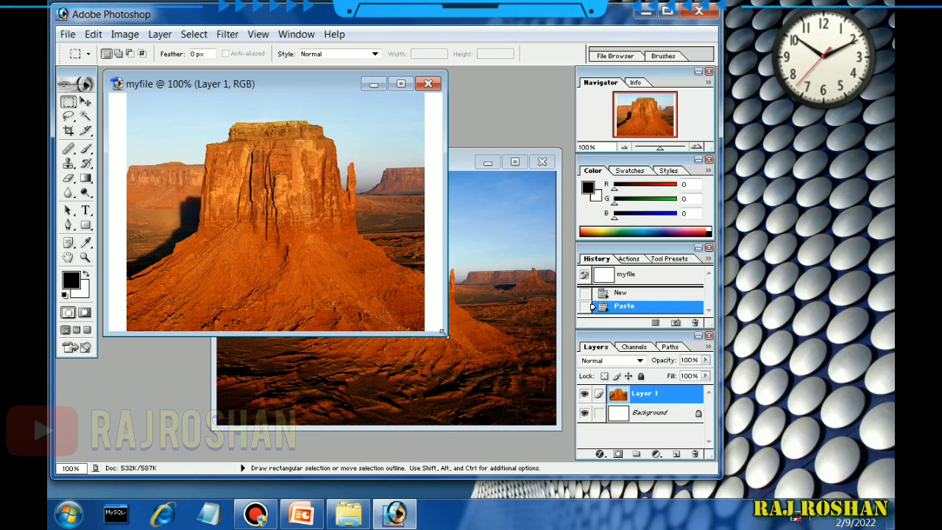
left_click_drag(444, 330, 451, 363)
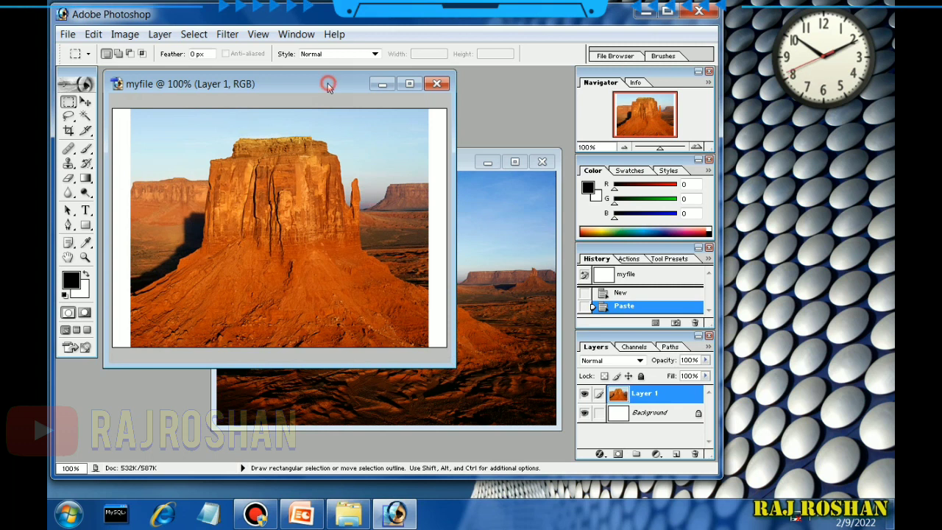
mouse_move(328, 85)
left_mouse_down()
mouse_move(283, 178)
mouse_move(225, 154)
mouse_move(323, 127)
mouse_move(321, 96)
left_mouse_up()
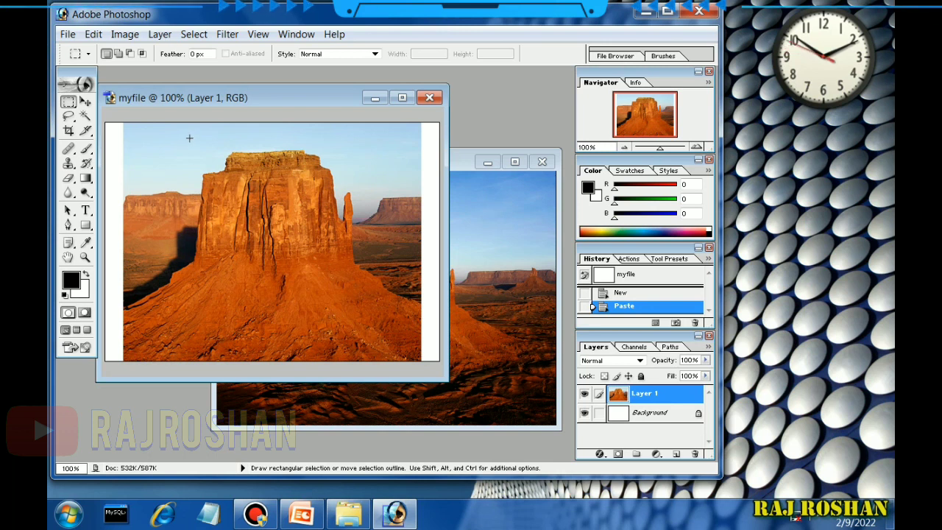
- Lasso a freehand outline around the butte in Layer 1 and cut it out
left_click(68, 116)
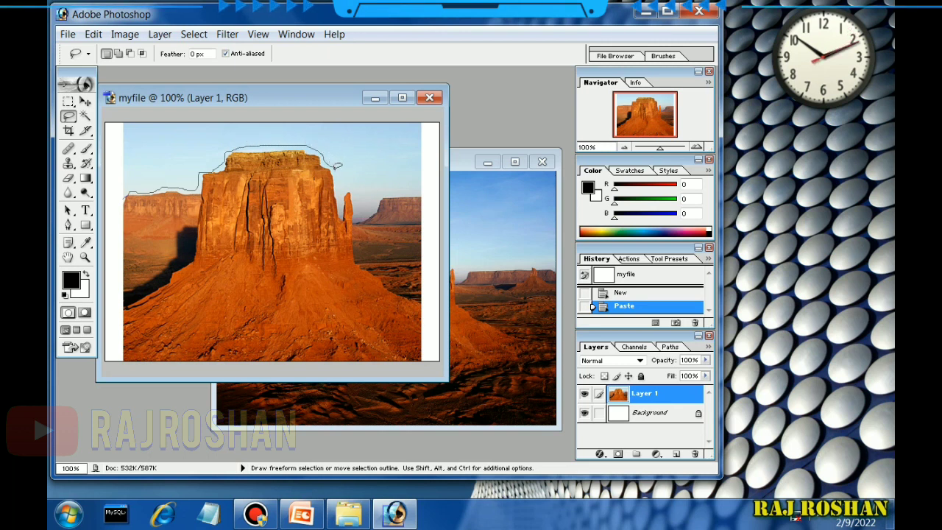
mouse_move(340, 192)
left_mouse_down()
mouse_move(363, 217)
mouse_move(381, 195)
mouse_move(432, 214)
left_mouse_up()
mouse_move(433, 282)
left_mouse_down()
mouse_move(432, 352)
mouse_move(329, 359)
left_mouse_up()
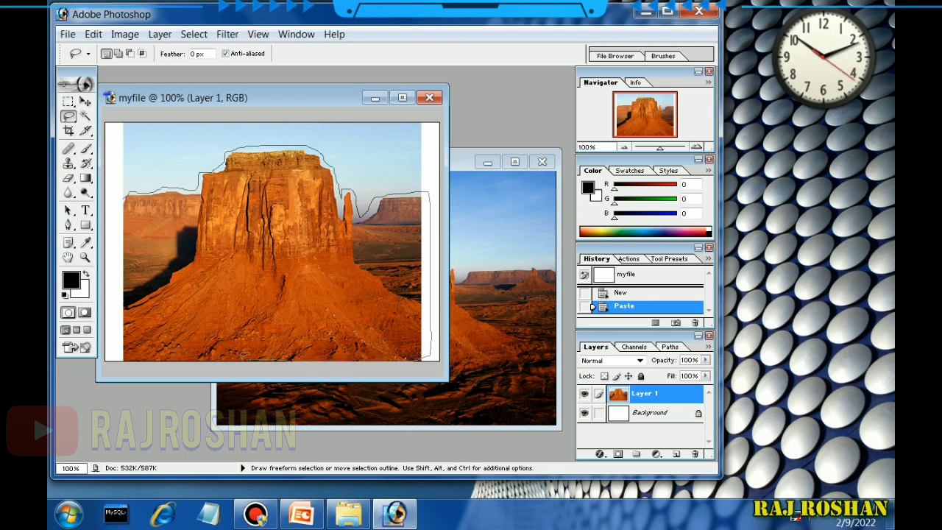
mouse_move(245, 356)
left_mouse_down()
mouse_move(135, 353)
mouse_move(121, 340)
mouse_move(117, 277)
left_mouse_up()
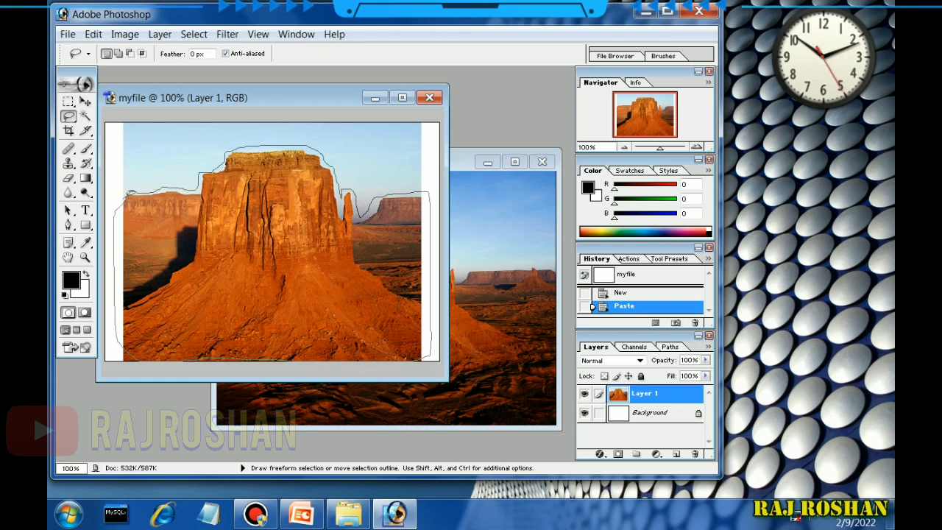
left_click_drag(131, 189, 130, 190)
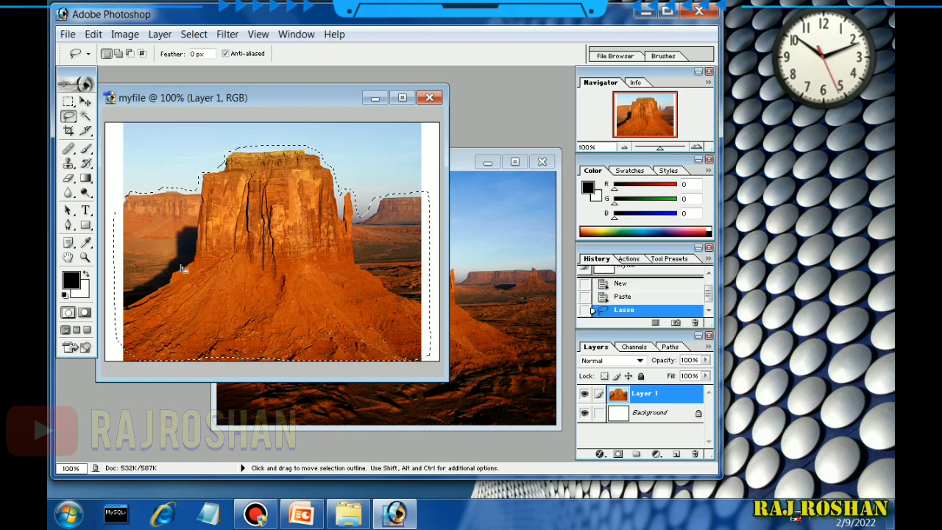
right_click(281, 239)
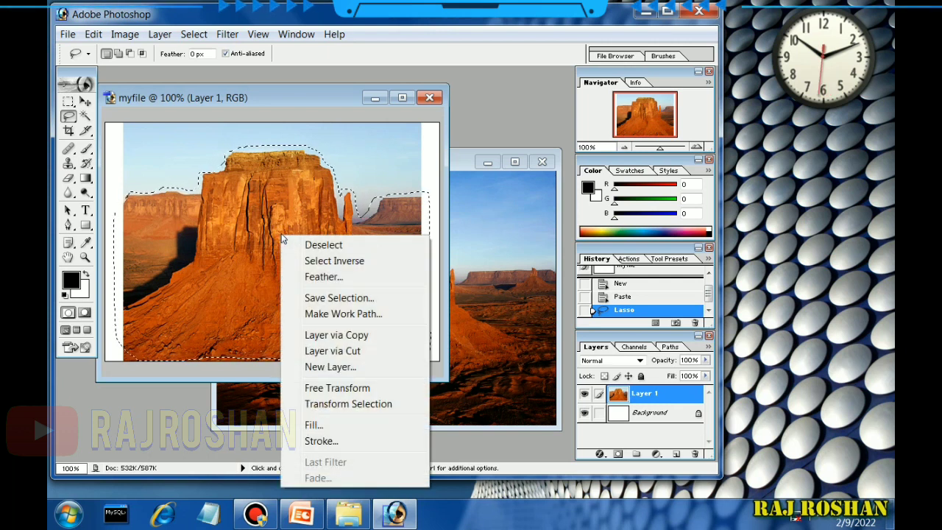
left_click(93, 34)
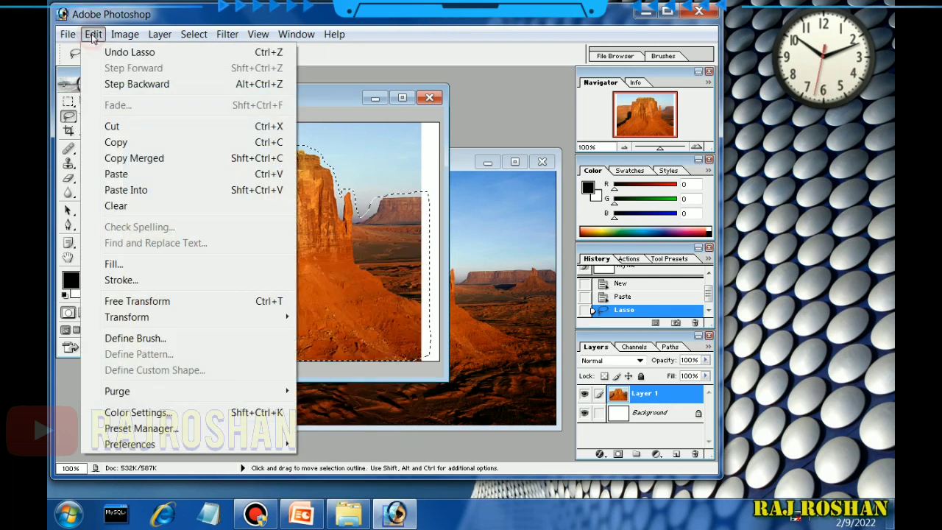
left_click(116, 126)
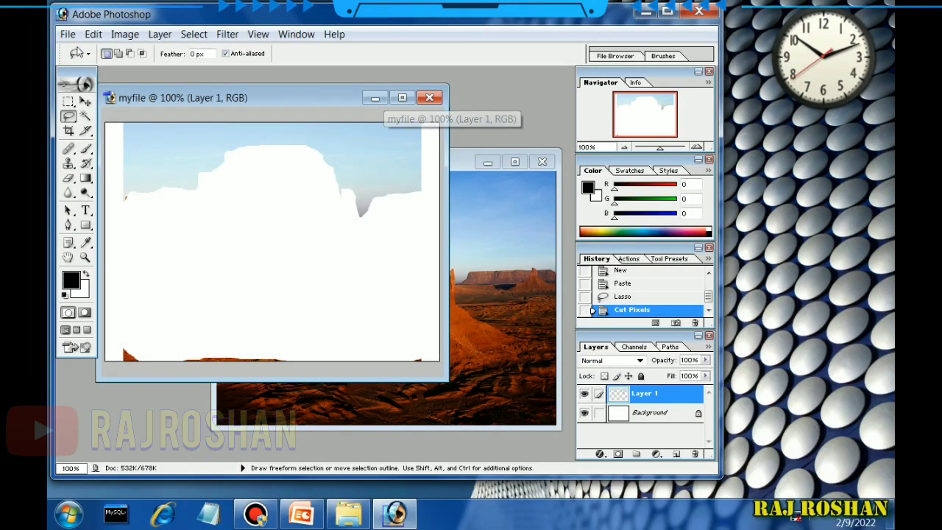
- Create a new document named 'new' and paste the cut butte into it
left_click(68, 34)
left_click(100, 54)
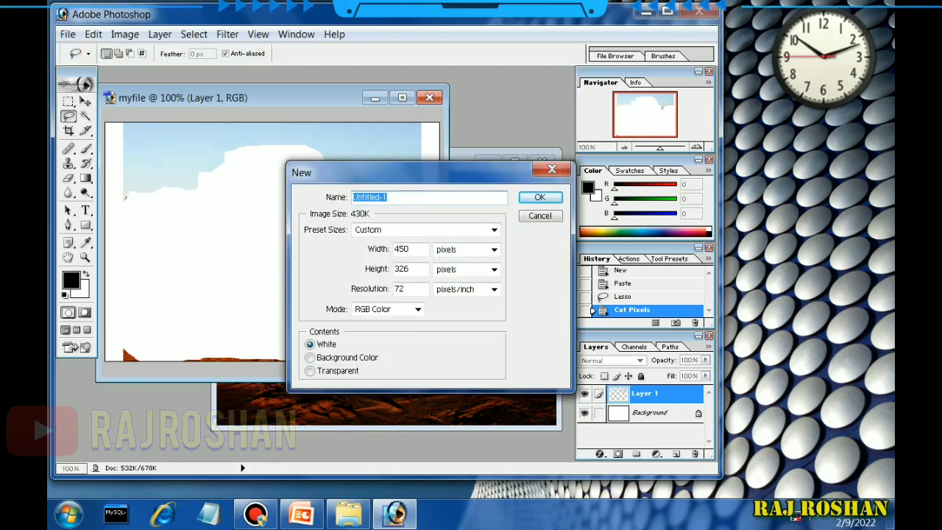
type("new")
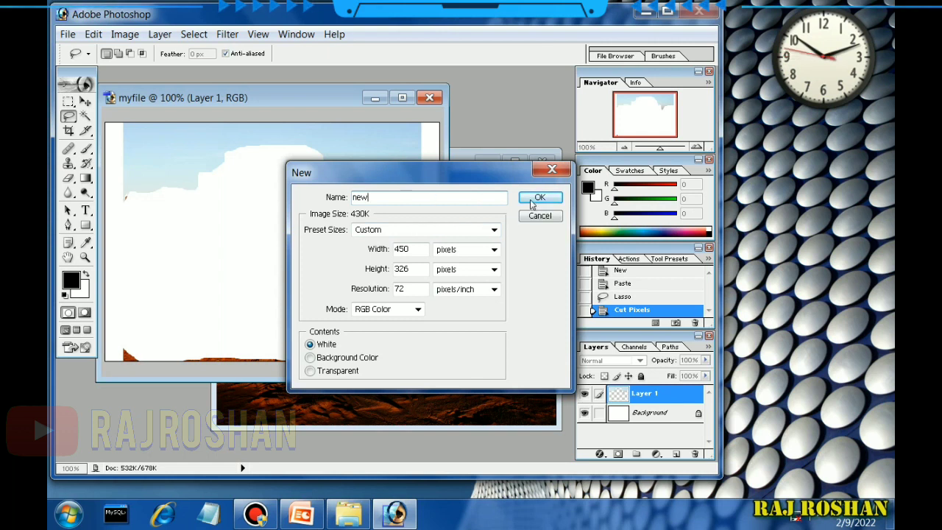
left_click(539, 198)
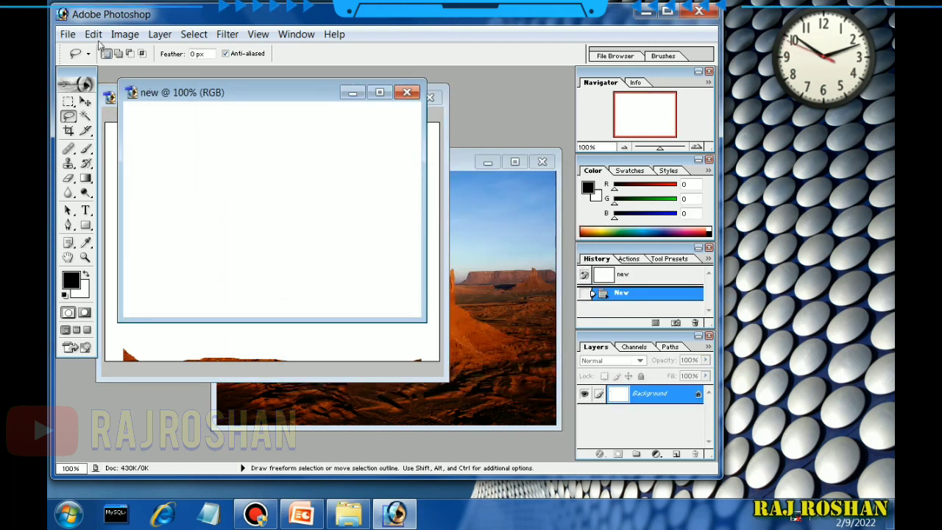
left_click(93, 34)
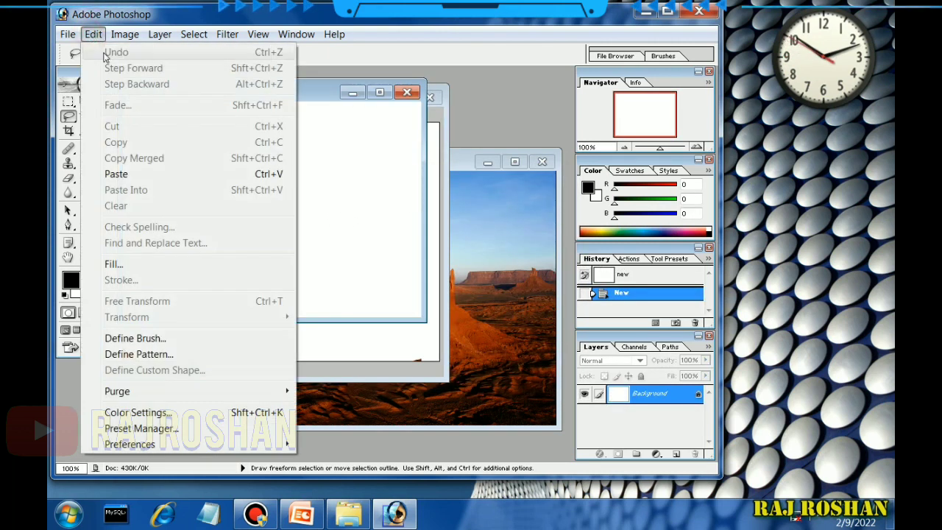
left_click(120, 172)
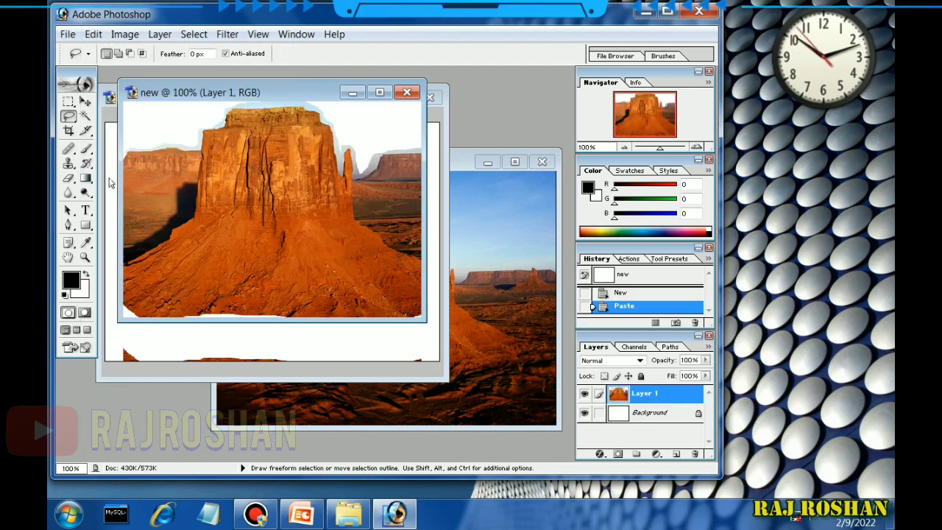
left_click(86, 101)
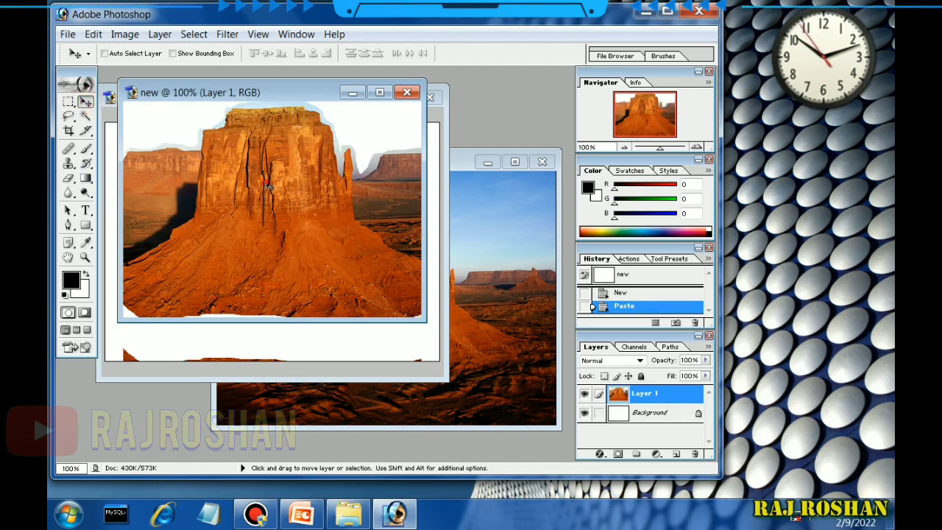
- Nudge Layer 1 slightly higher in 'new' and shift the Desert.jpg window left
mouse_move(269, 188)
left_mouse_down()
mouse_move(274, 213)
mouse_move(265, 177)
mouse_move(280, 186)
mouse_move(234, 160)
mouse_move(265, 184)
left_mouse_up()
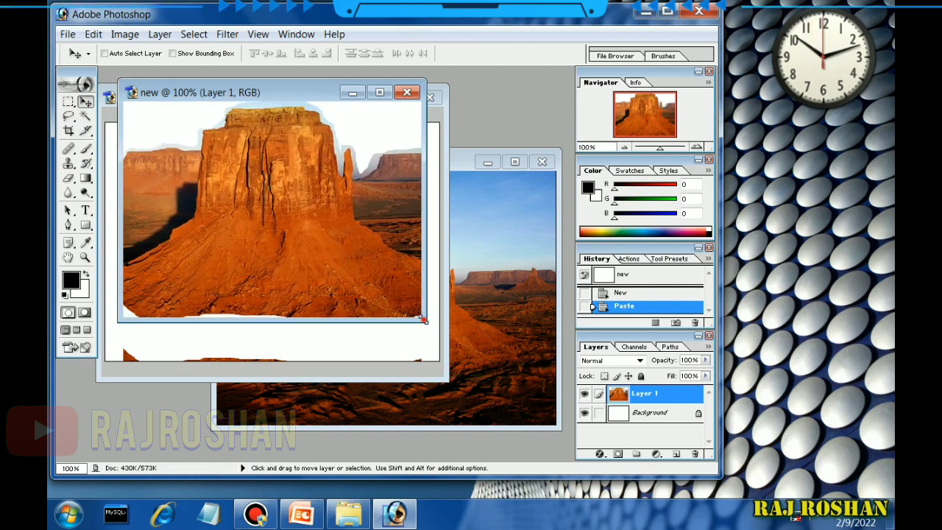
left_click_drag(423, 320, 462, 371)
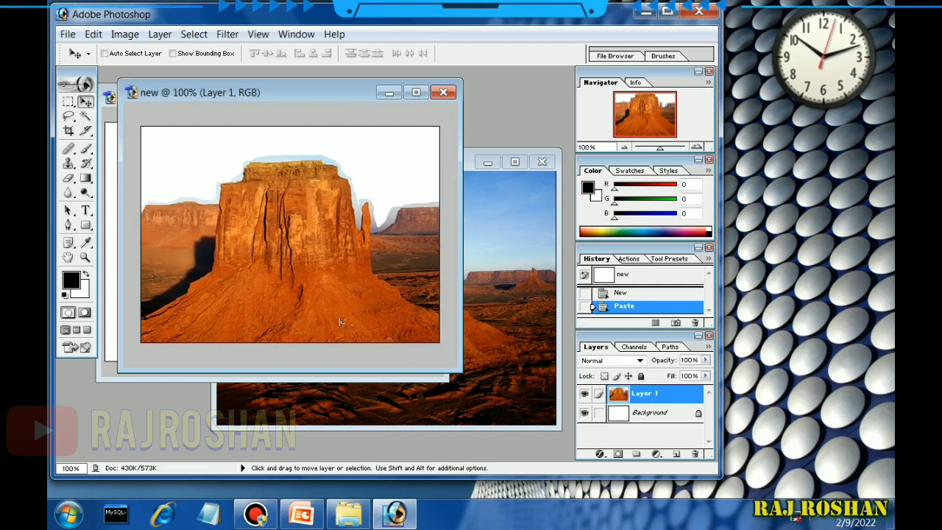
mouse_move(341, 322)
left_mouse_down()
mouse_move(335, 308)
mouse_move(349, 306)
left_mouse_up()
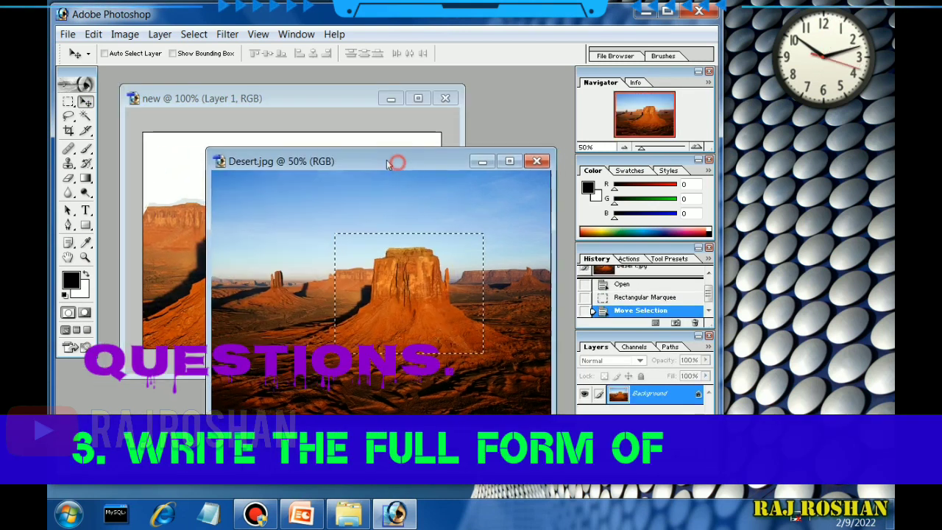
left_click_drag(392, 160, 314, 138)
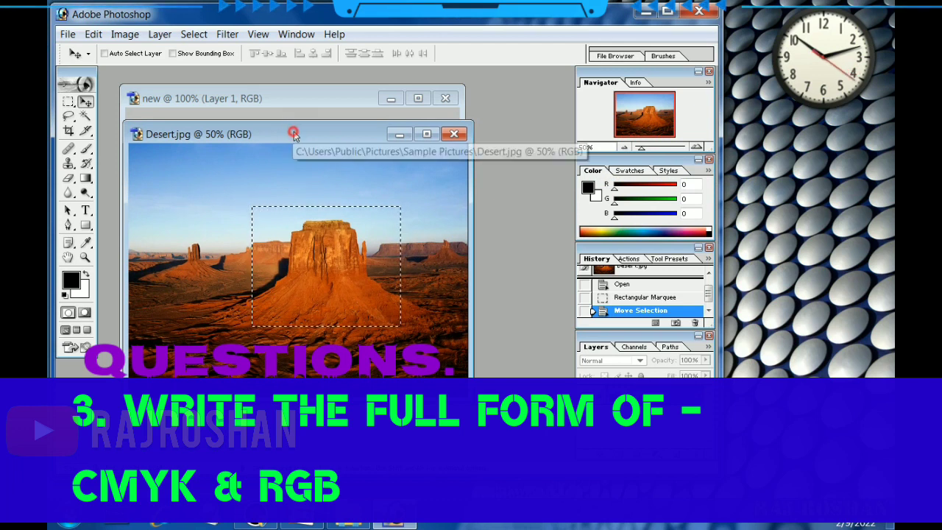
- Magic Wand the main sky and top-left sky of Desert.jpg and delete them
left_click_drag(264, 126, 265, 122)
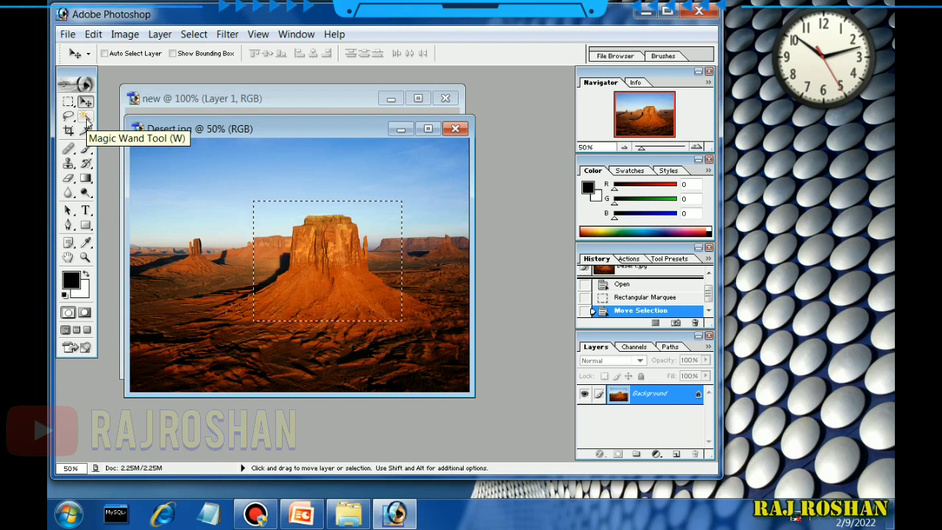
left_click(85, 119)
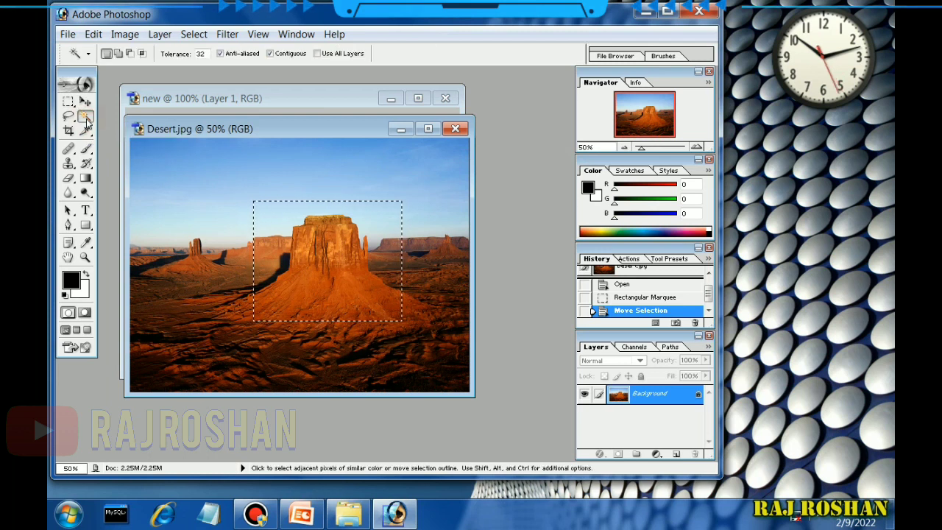
left_click(180, 175)
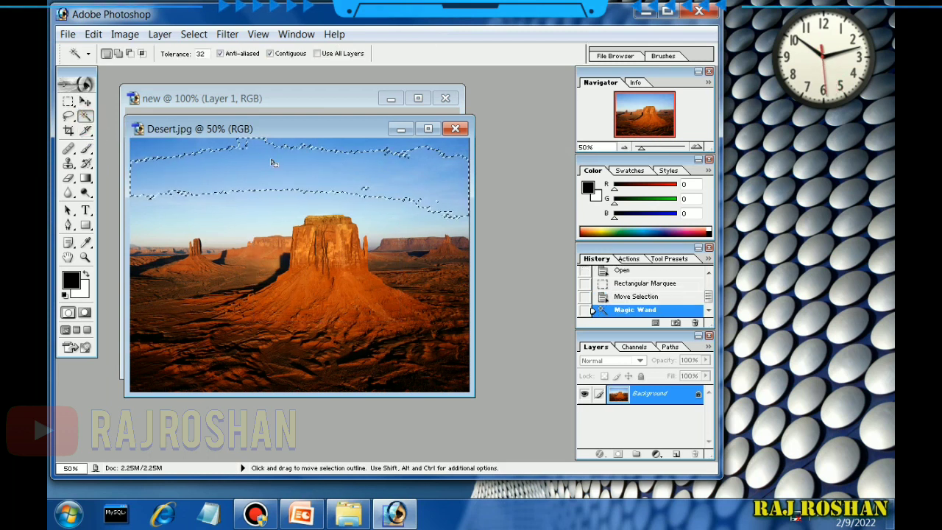
key("Delete")
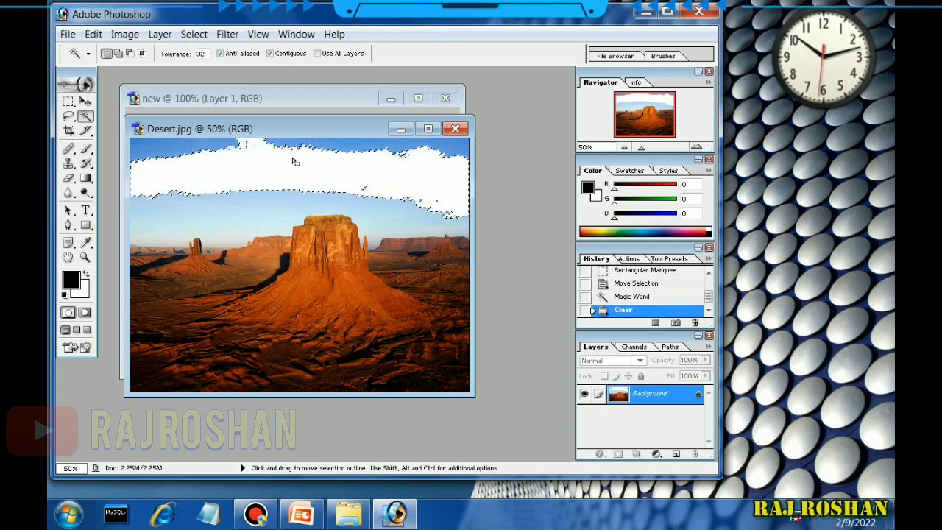
left_click(164, 150)
key("Delete")
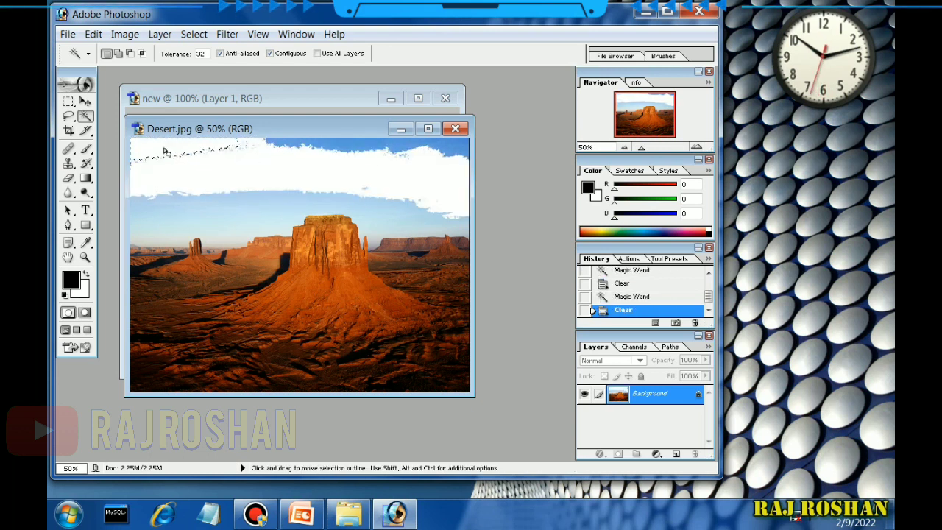
- Clear the sky band above the mesas and the patches on either side
left_click(338, 151)
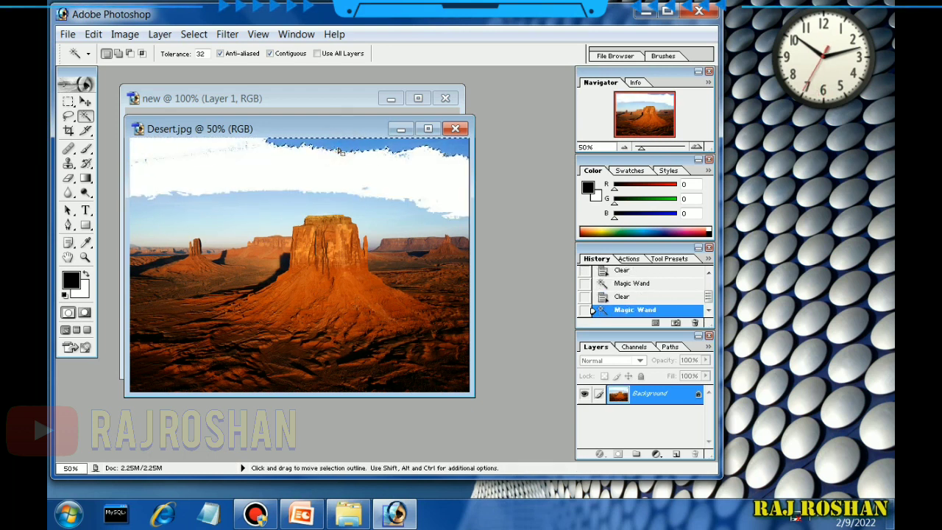
left_click(407, 219)
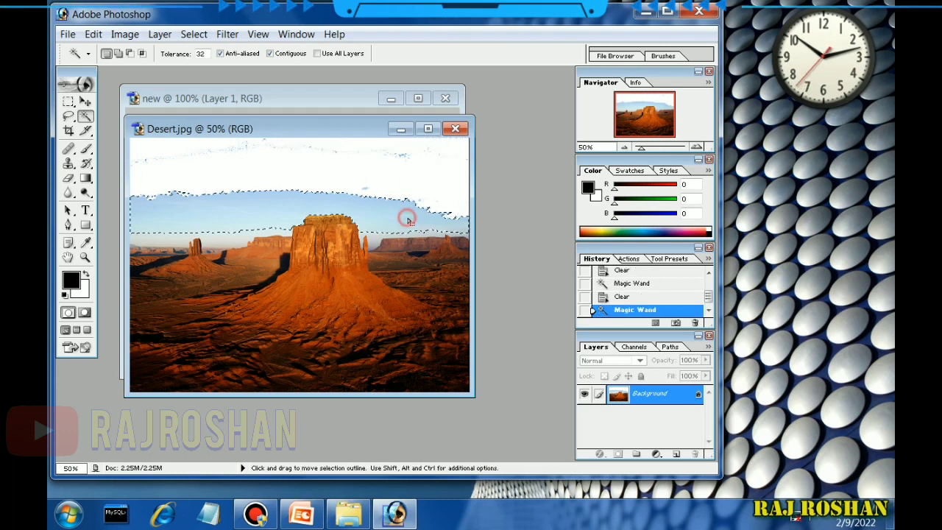
key("Delete")
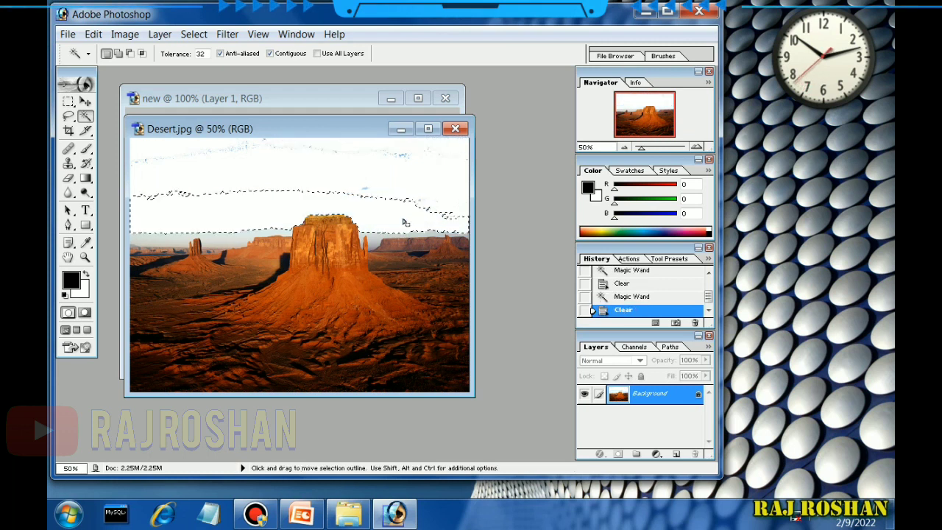
left_click(236, 239)
key("Delete")
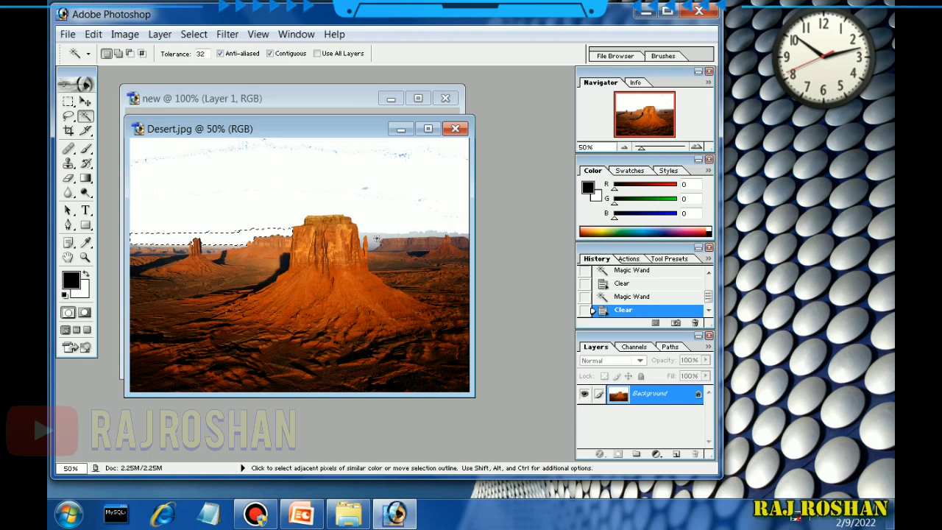
left_click(376, 239)
key("Delete")
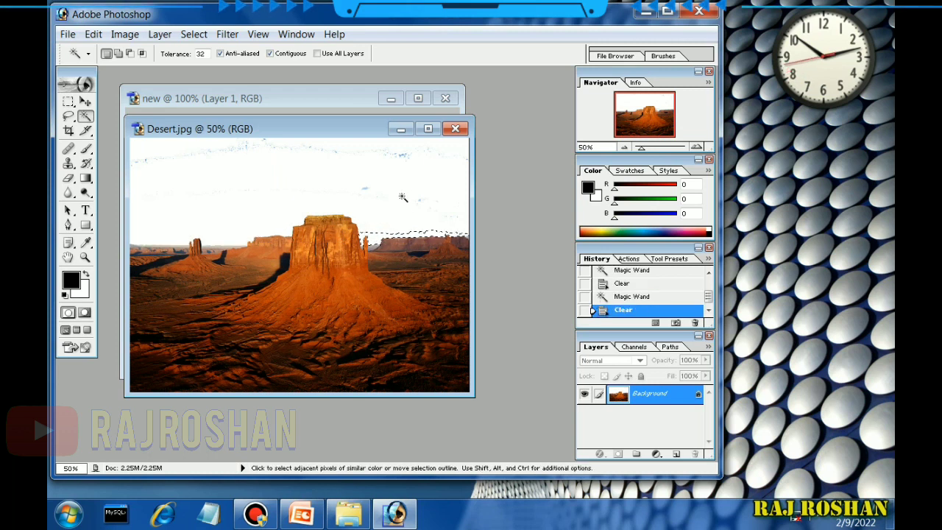
- Delete the remaining sky specks and drop the selection
left_click(403, 154)
key("Delete")
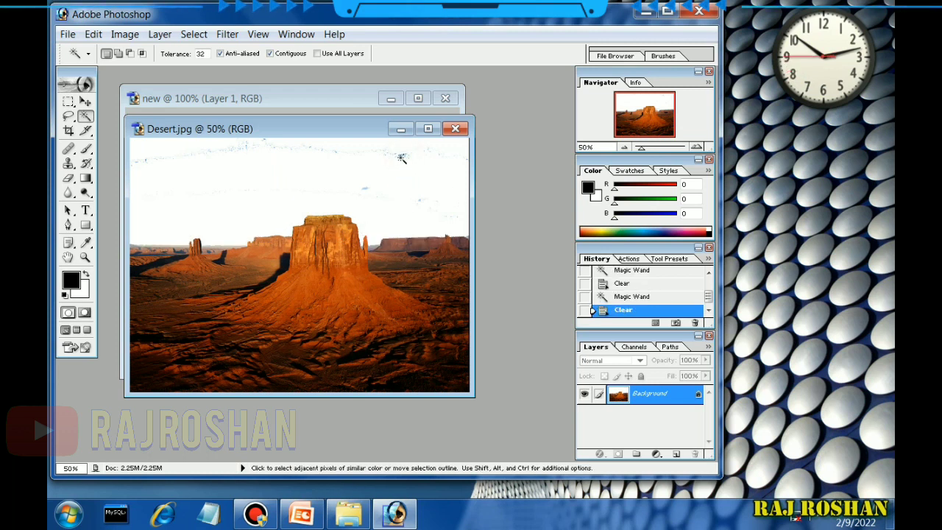
left_click(402, 158)
key("Delete")
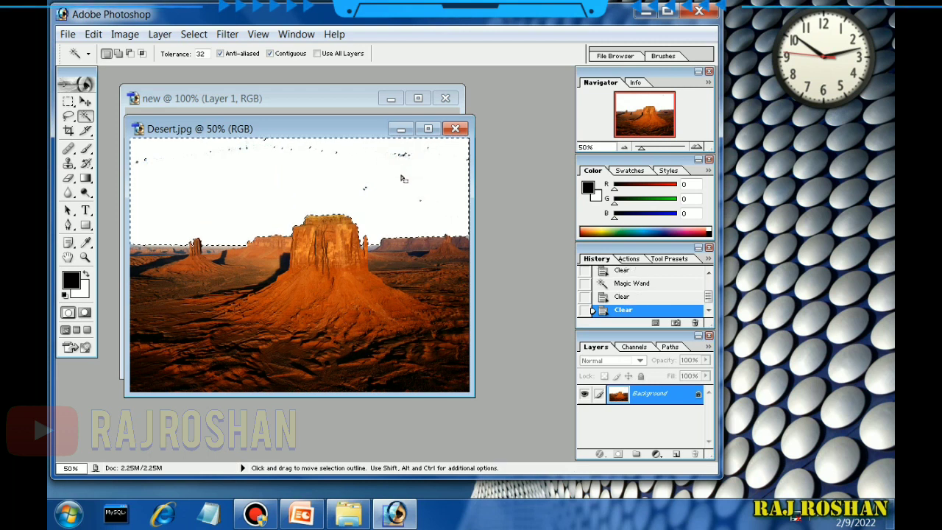
key("ctrl+d")
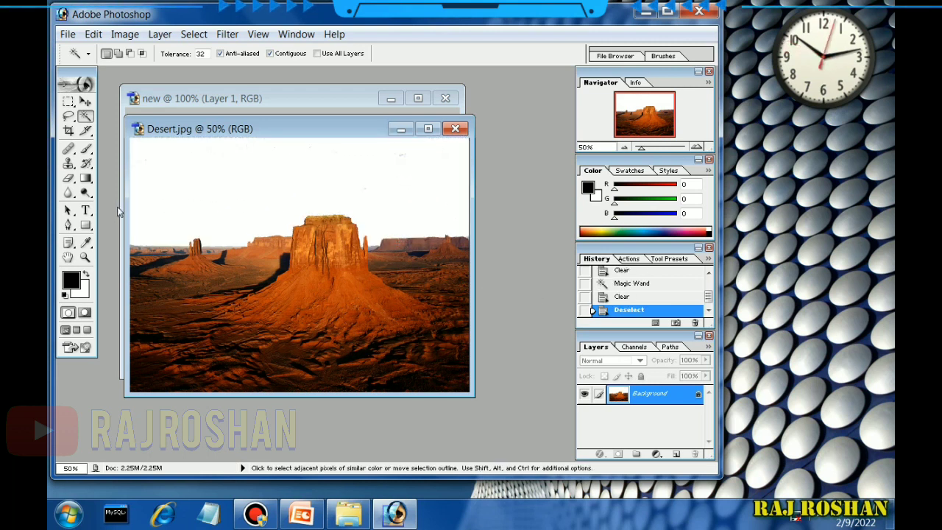
- Clone Stamp a patch of desert rock into the white sky above the left mesas
left_click(67, 164)
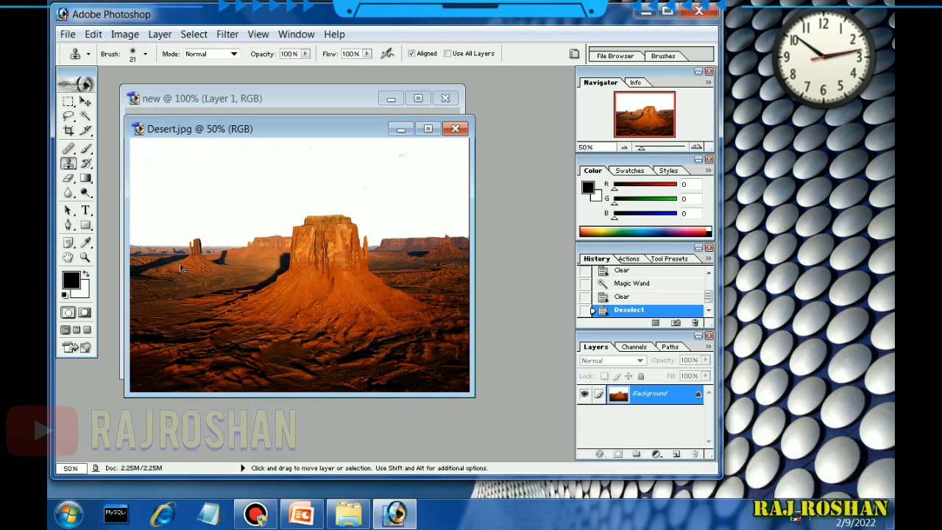
key("alt")
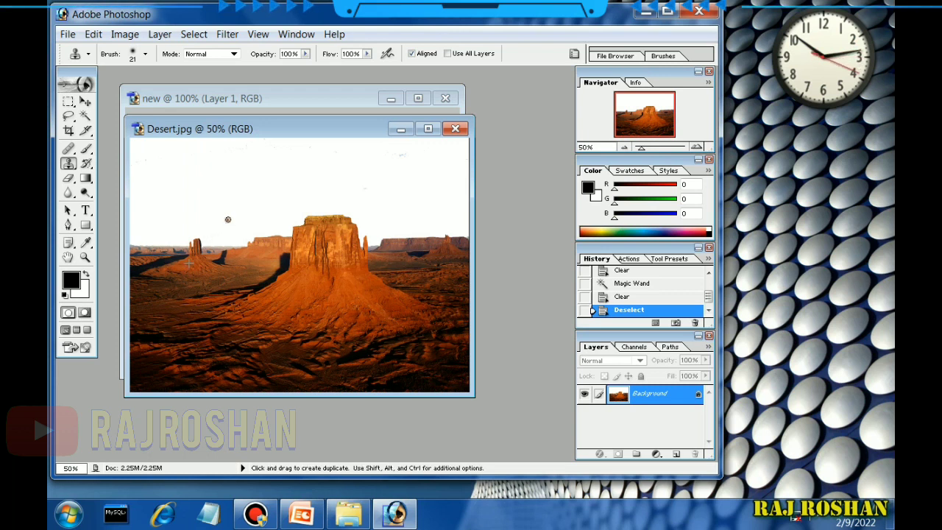
mouse_move(227, 219)
left_mouse_down()
mouse_move(219, 216)
mouse_move(232, 219)
left_mouse_up()
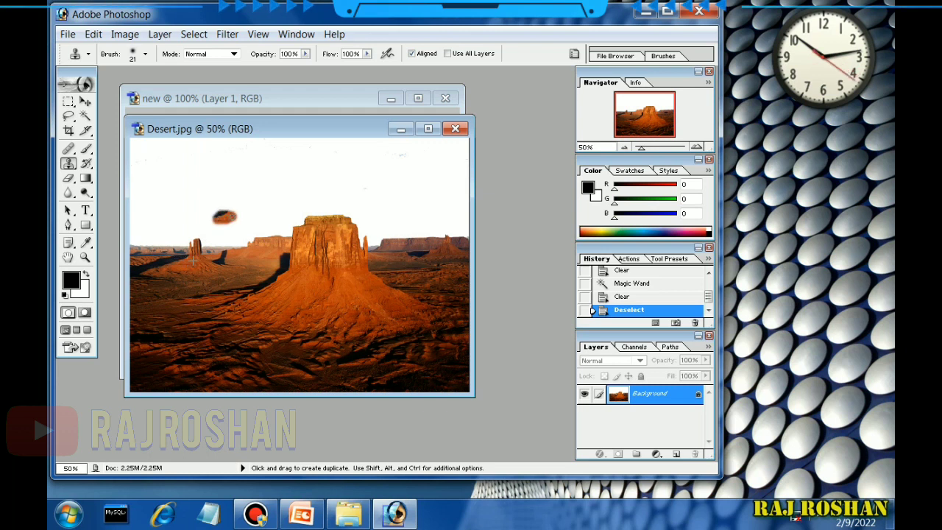
mouse_move(230, 215)
left_mouse_down()
mouse_move(212, 207)
mouse_move(233, 210)
mouse_move(236, 201)
mouse_move(237, 219)
mouse_move(221, 226)
mouse_move(236, 224)
left_mouse_up()
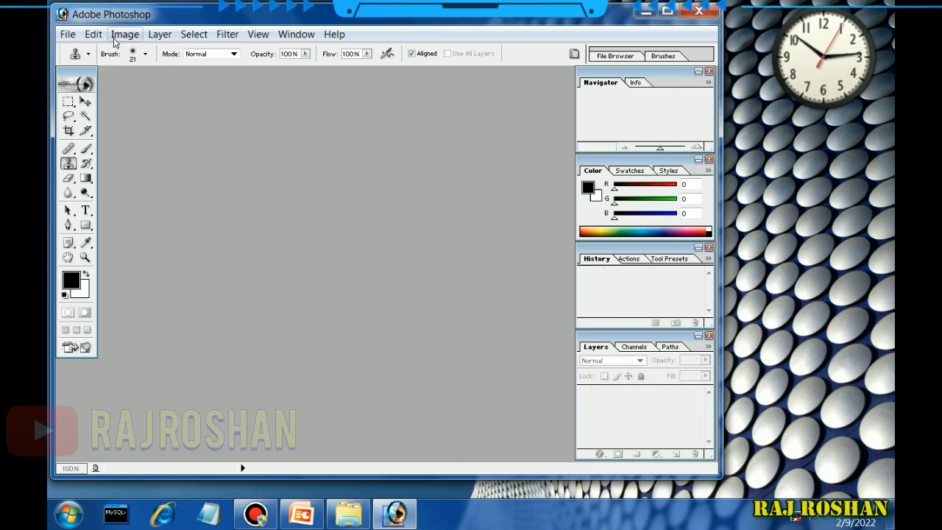
- Open Penguins.jpg from Sample Pictures and show the Clone Stamp brush size options
left_click(67, 34)
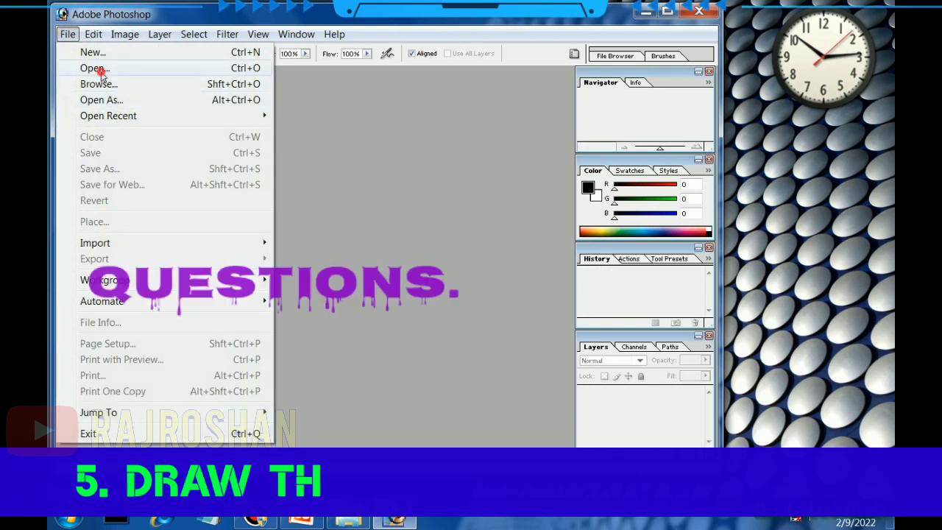
left_click(95, 67)
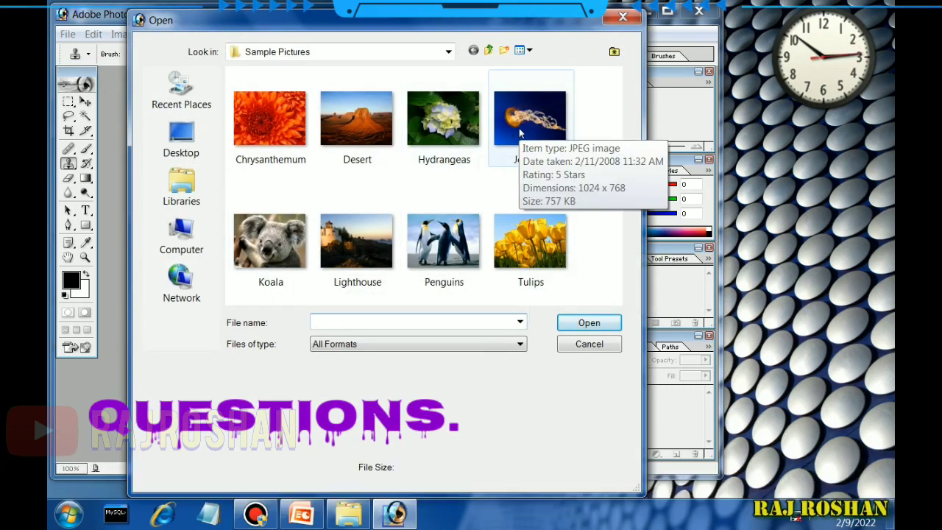
left_click(450, 246)
double_click(450, 246)
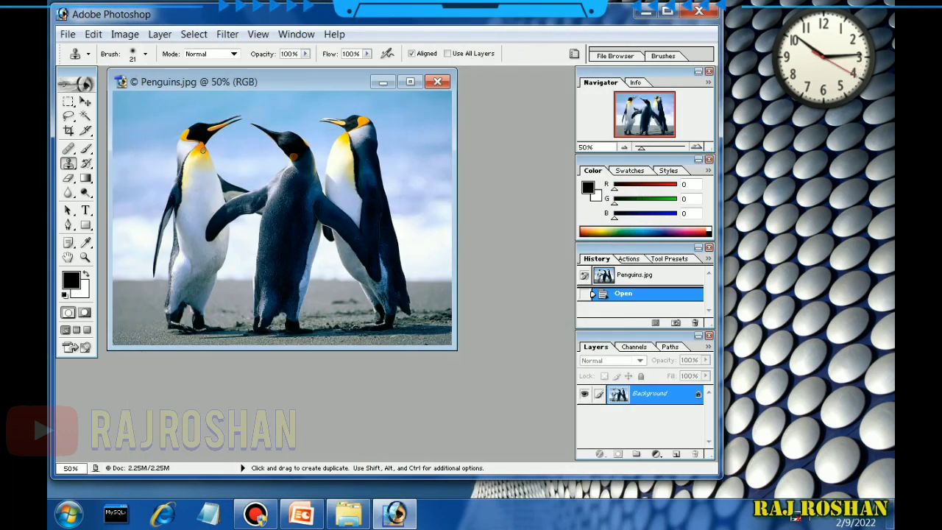
left_click(70, 164)
left_click(146, 54)
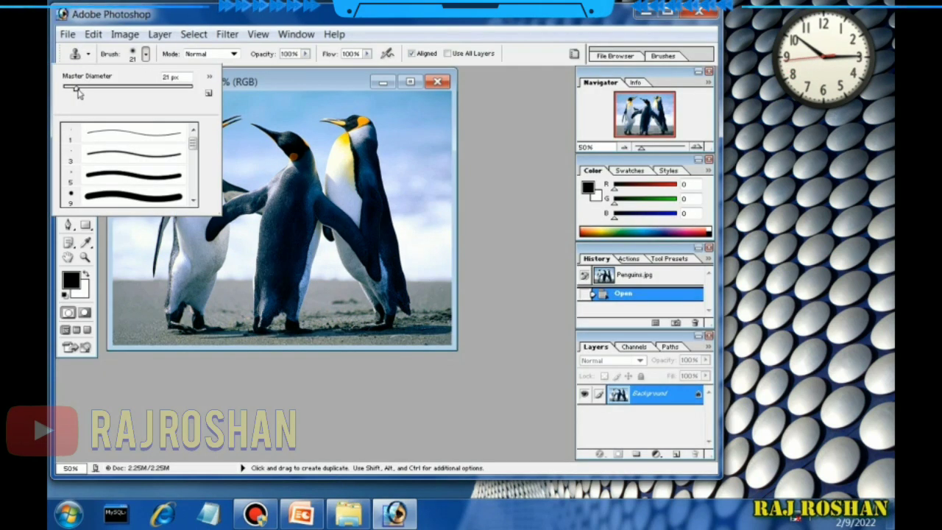
- Set the clone brush to 47 px and define a penguin as the source
left_click_drag(76, 89, 93, 89)
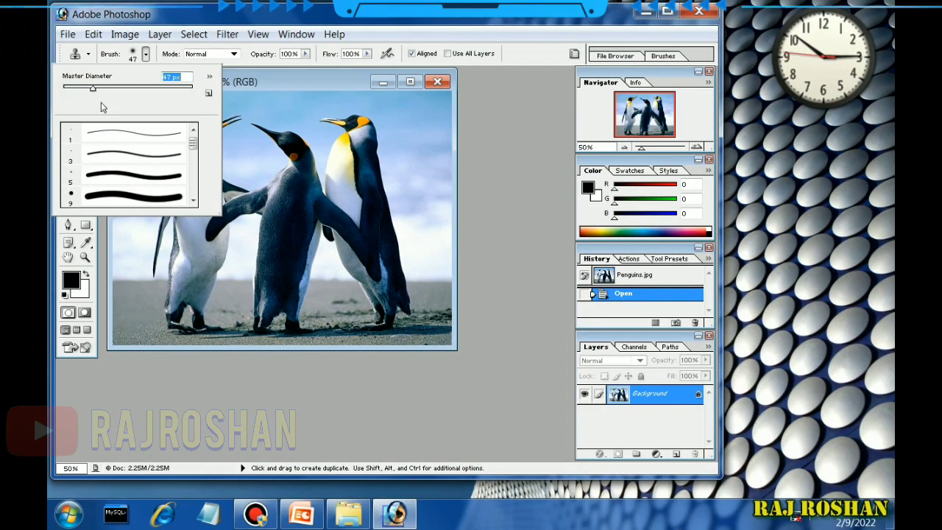
left_click(228, 168)
left_click(379, 204)
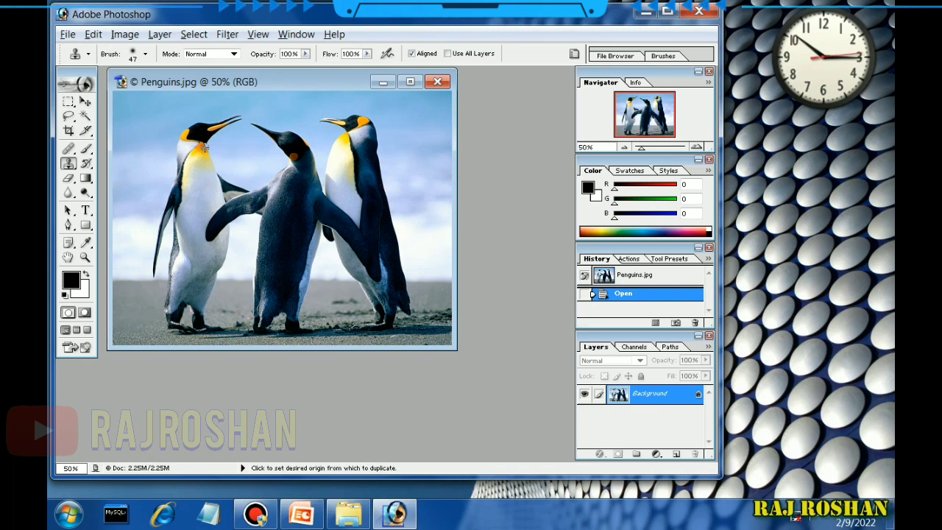
left_click(208, 126, "alt")
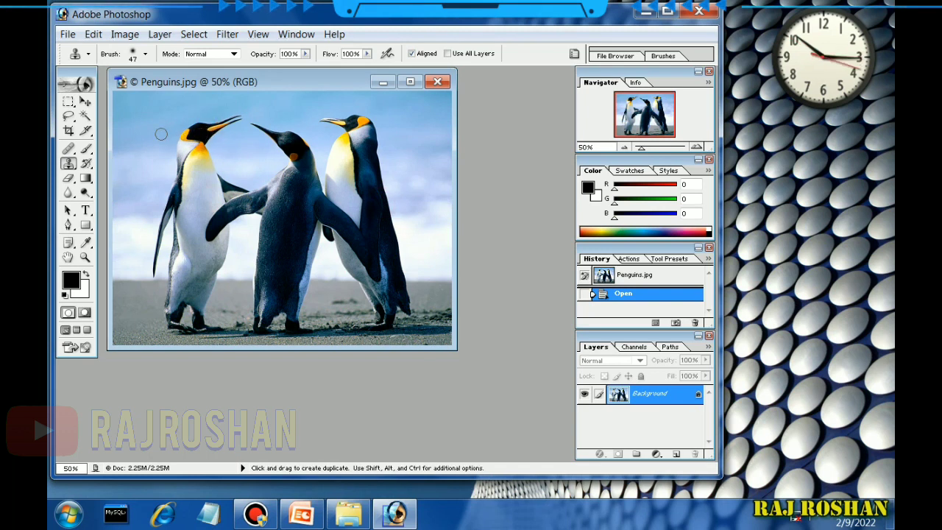
- Paint a cloned penguin at the left edge and a copy beside the rightmost penguin
mouse_move(138, 123)
left_mouse_down()
mouse_move(177, 113)
mouse_move(123, 125)
mouse_move(110, 152)
mouse_move(121, 129)
mouse_move(141, 144)
mouse_move(141, 182)
mouse_move(128, 157)
mouse_move(116, 168)
mouse_move(111, 214)
mouse_move(111, 183)
mouse_move(109, 196)
mouse_move(143, 177)
mouse_move(152, 208)
mouse_move(148, 177)
mouse_move(152, 205)
mouse_move(159, 181)
mouse_move(139, 246)
mouse_move(132, 227)
mouse_move(133, 244)
mouse_move(116, 219)
mouse_move(119, 282)
mouse_move(129, 241)
mouse_move(132, 284)
mouse_move(147, 232)
mouse_move(149, 270)
mouse_move(155, 214)
mouse_move(157, 270)
mouse_move(132, 319)
mouse_move(118, 295)
mouse_move(129, 318)
mouse_move(153, 321)
left_mouse_up()
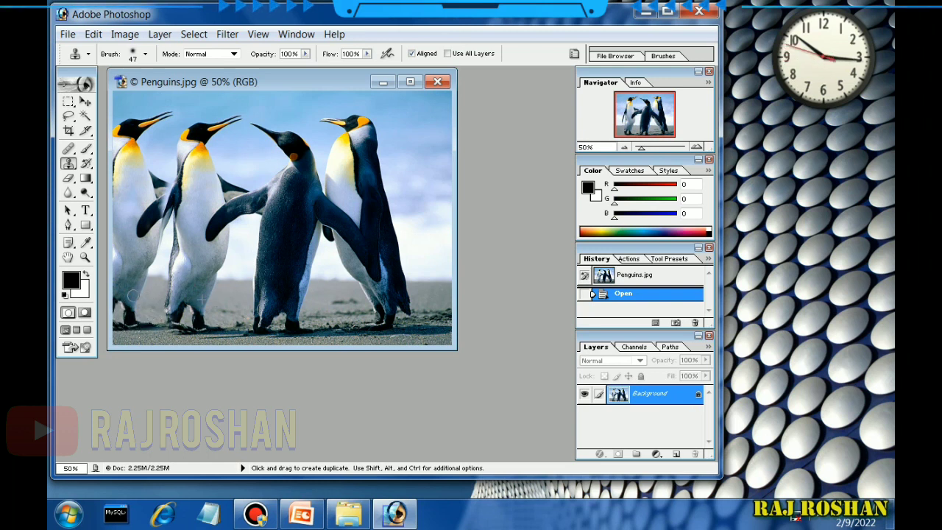
left_click_drag(164, 195, 156, 190)
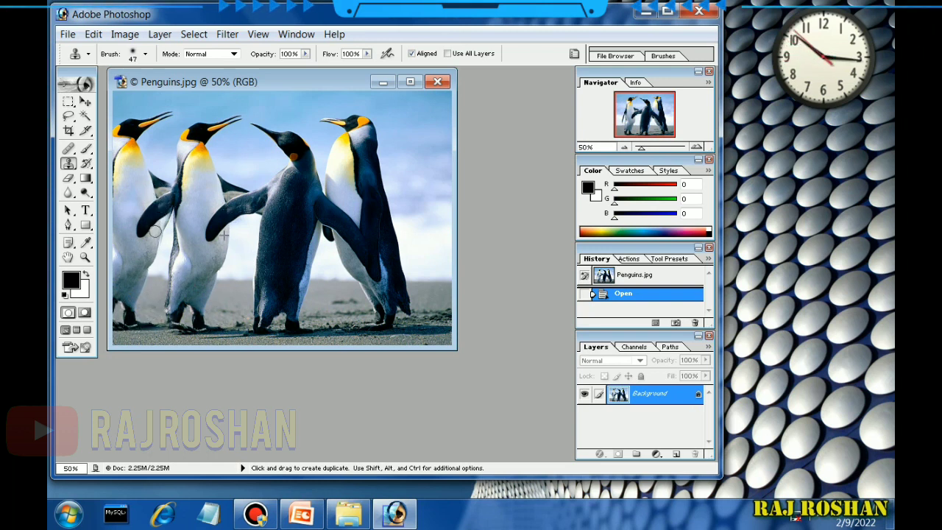
mouse_move(156, 232)
left_mouse_down()
mouse_move(168, 212)
mouse_move(152, 242)
mouse_move(162, 187)
mouse_move(154, 196)
mouse_move(150, 174)
mouse_move(171, 183)
mouse_move(156, 194)
mouse_move(173, 184)
mouse_move(148, 178)
mouse_move(123, 152)
left_mouse_up()
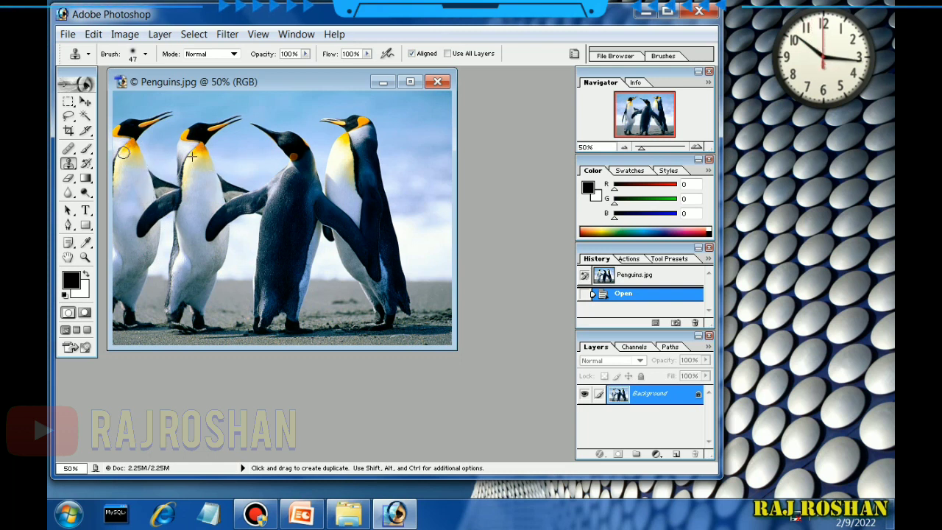
left_click_drag(162, 114, 155, 119)
left_click_drag(116, 147, 127, 195)
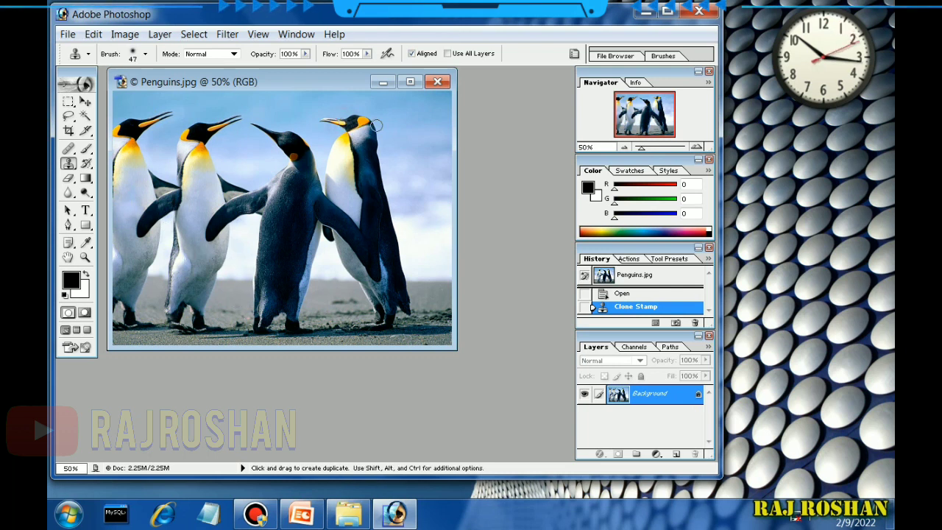
mouse_move(401, 120)
left_mouse_down()
mouse_move(370, 118)
mouse_move(427, 119)
mouse_move(423, 156)
mouse_move(405, 130)
mouse_move(411, 175)
mouse_move(399, 147)
mouse_move(400, 196)
mouse_move(405, 160)
mouse_move(424, 152)
mouse_move(432, 190)
mouse_move(440, 231)
mouse_move(407, 222)
mouse_move(425, 227)
mouse_move(446, 277)
mouse_move(423, 246)
mouse_move(412, 262)
mouse_move(436, 293)
mouse_move(430, 328)
mouse_move(454, 294)
mouse_move(391, 155)
mouse_move(400, 220)
mouse_move(400, 178)
mouse_move(385, 196)
mouse_move(395, 149)
mouse_move(393, 220)
mouse_move(438, 312)
left_mouse_up()
- Save a copy of the photo as Penguin2.jpg, accepting the default JPEG quality options
left_click(66, 34)
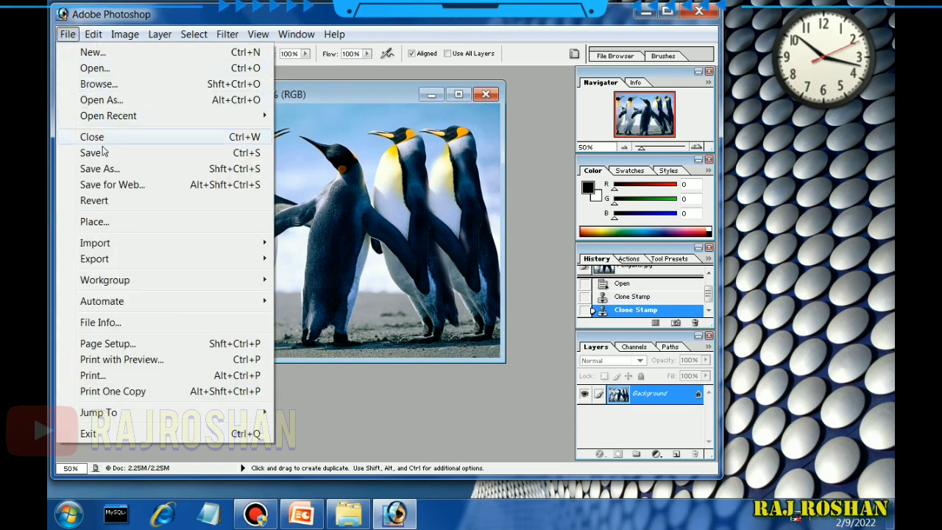
left_click(118, 169)
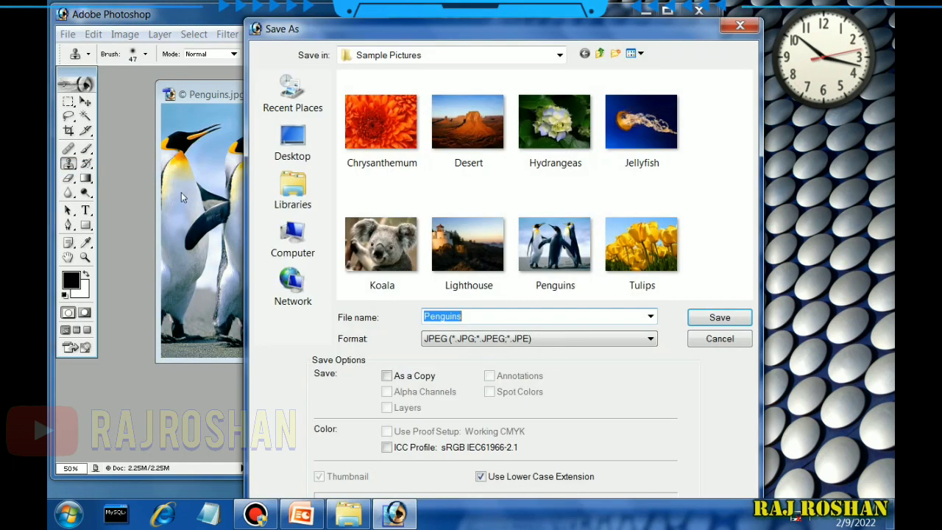
left_click(463, 317)
key("BackSpace")
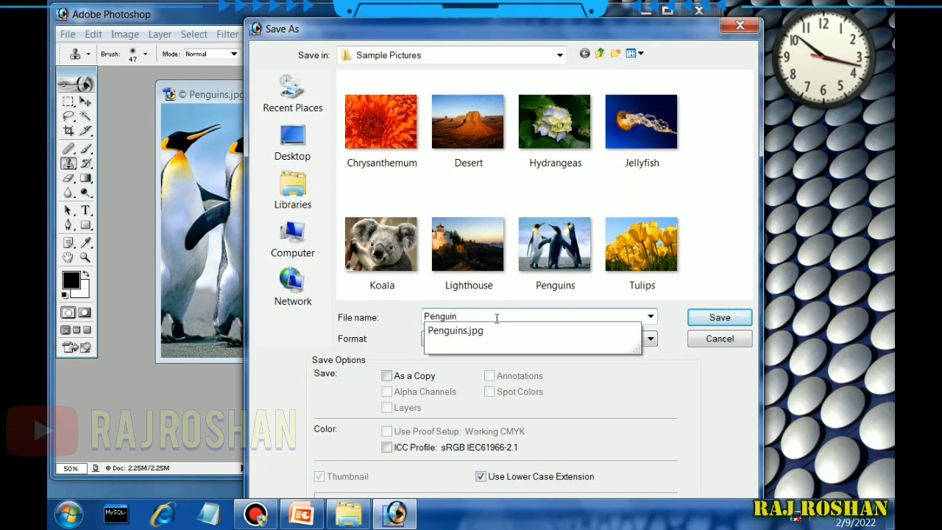
type("2")
left_click(720, 317)
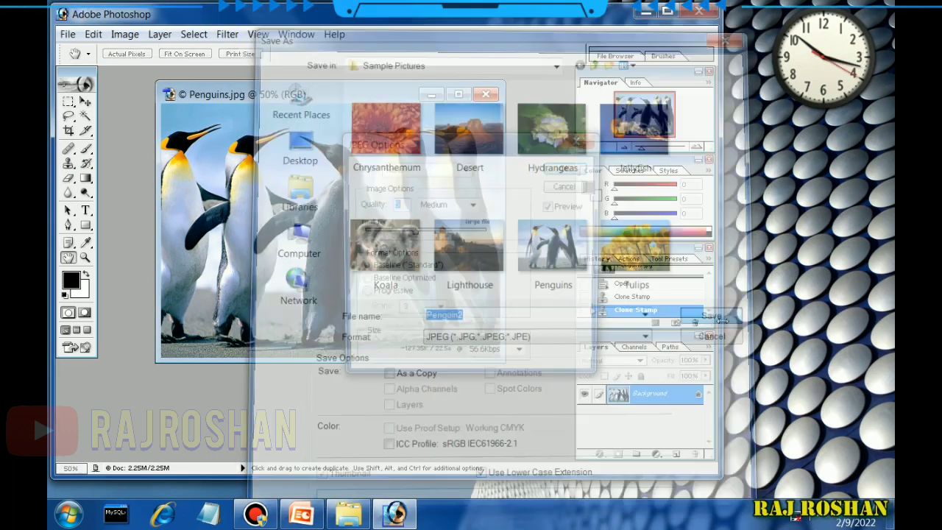
left_click(562, 169)
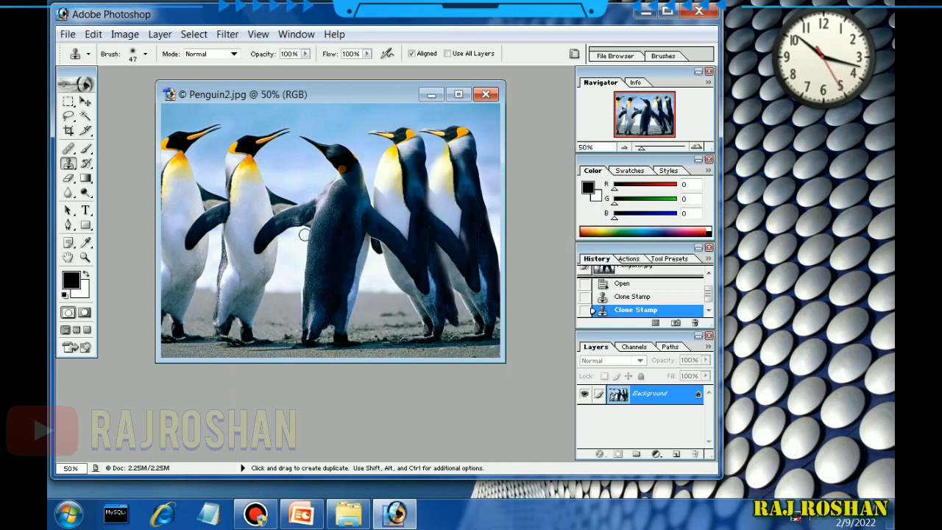
left_click(68, 131)
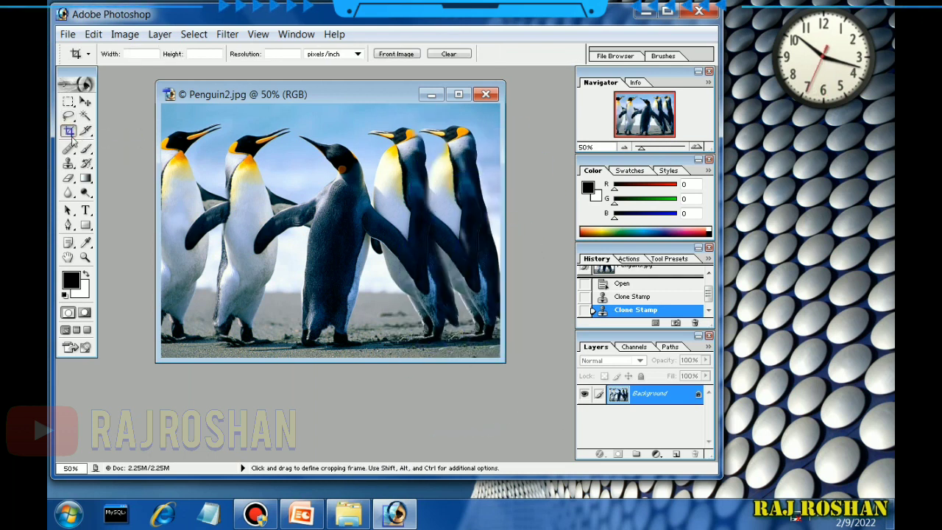
left_click_drag(162, 117, 499, 262)
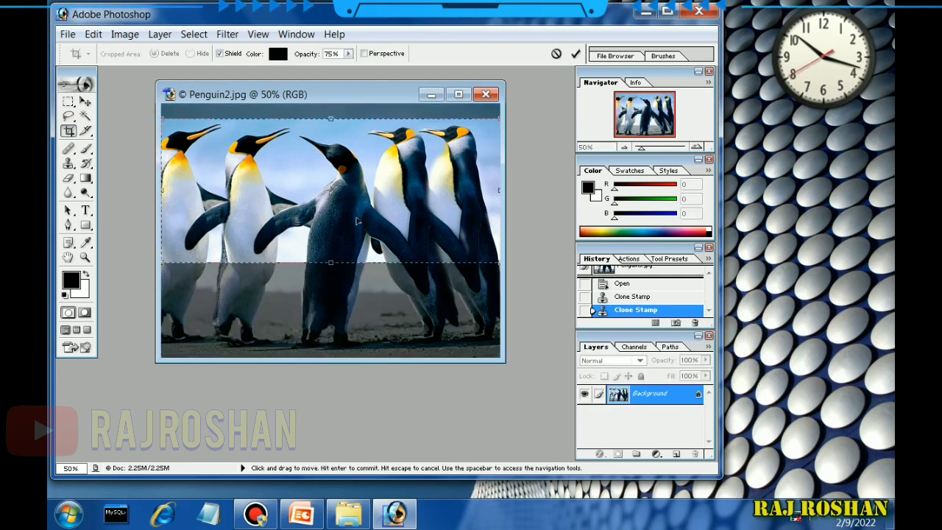
left_click_drag(332, 263, 333, 323)
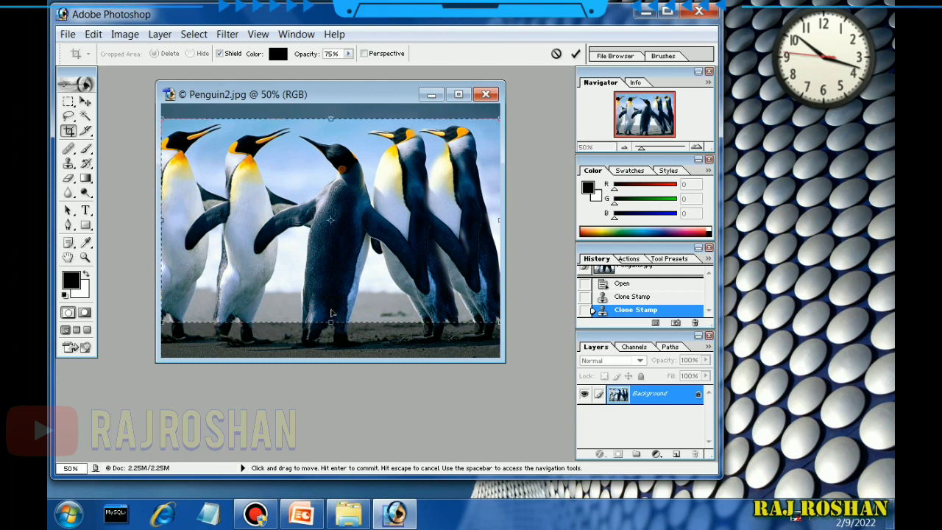
key("Escape")
left_click(86, 101)
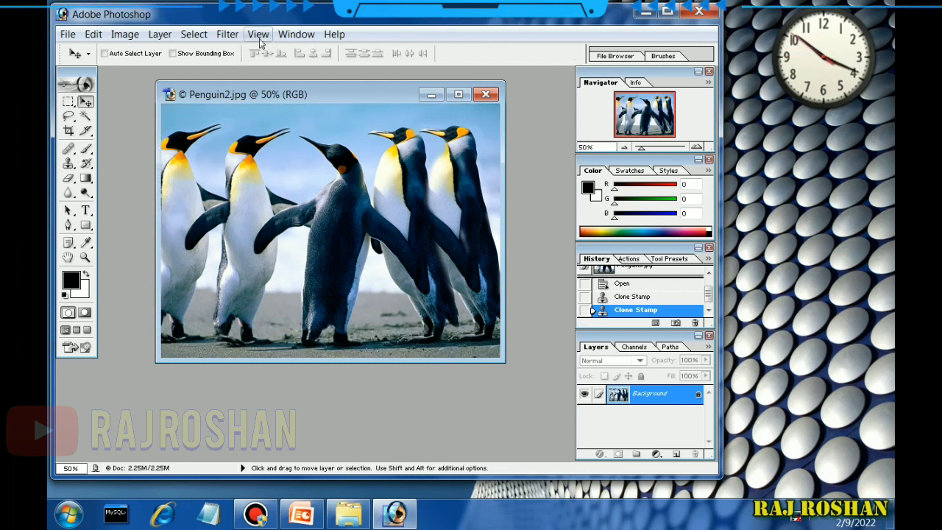
- Switch the image mode to Grayscale, agreeing to discard the colour information
left_click(127, 36)
mouse_move(132, 52)
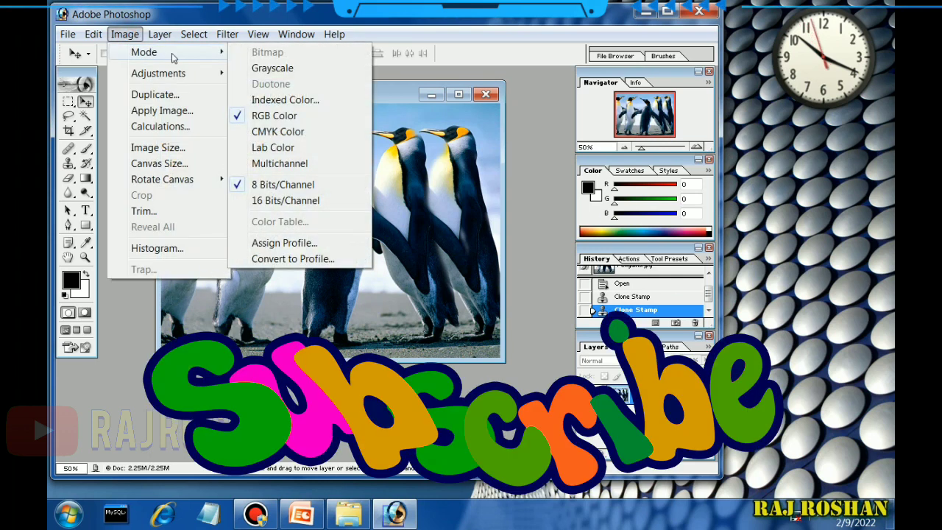
left_click(272, 70)
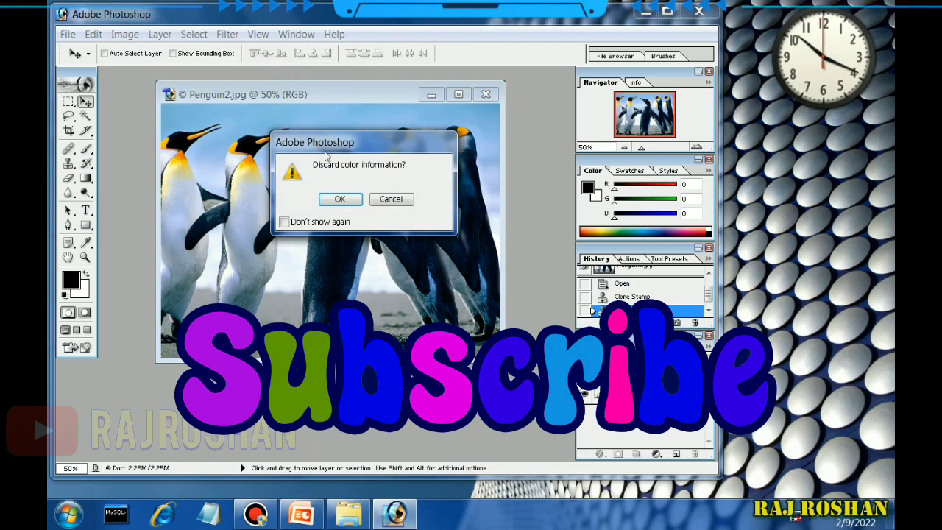
left_click(340, 199)
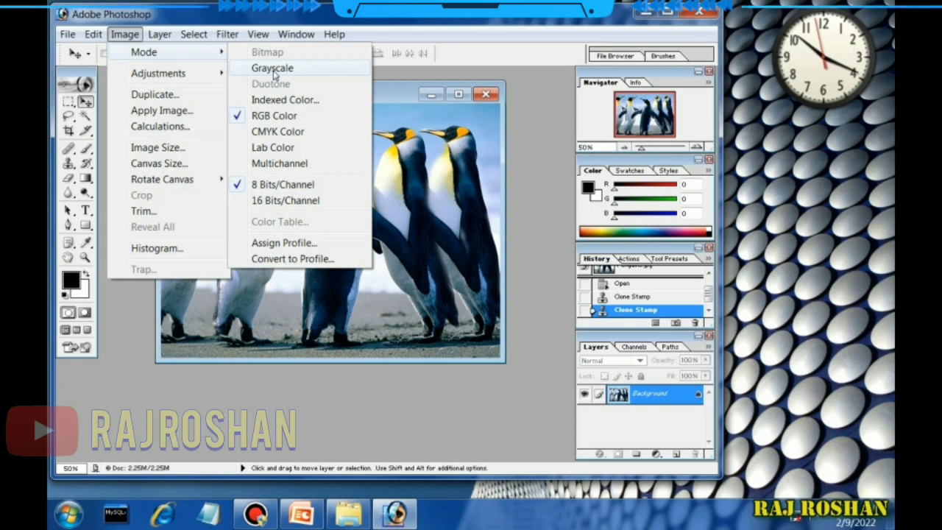
left_click(273, 68)
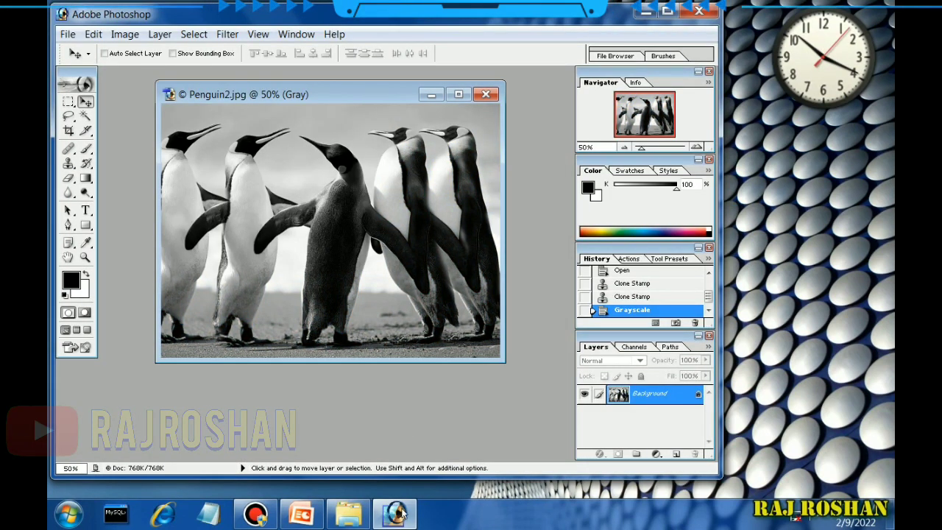
mouse_move(394, 513)
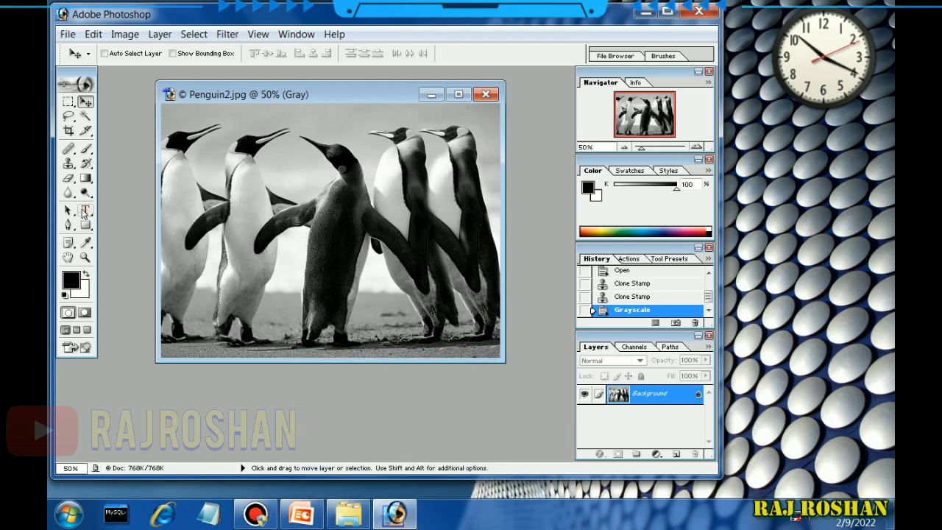
- Add a 48 pt text layer near the top reading 'This is a picture'
left_click(84, 211)
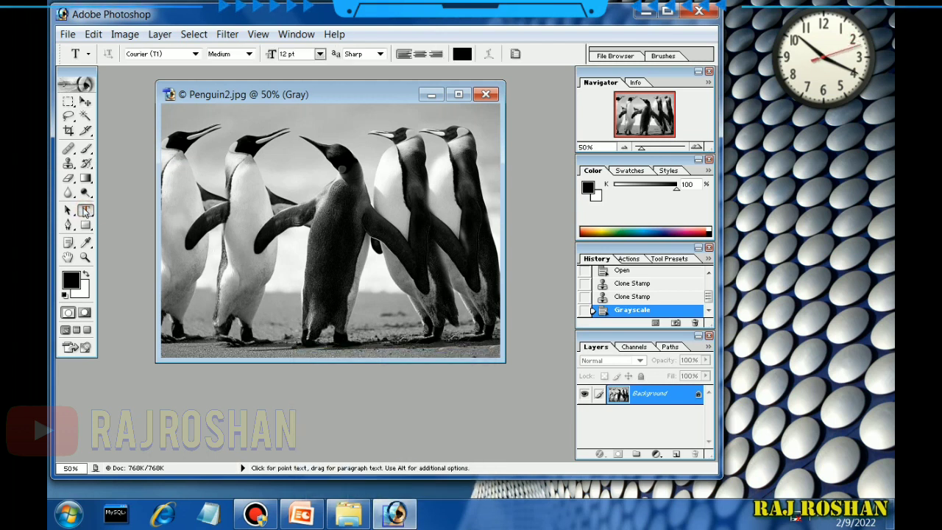
left_click(209, 266)
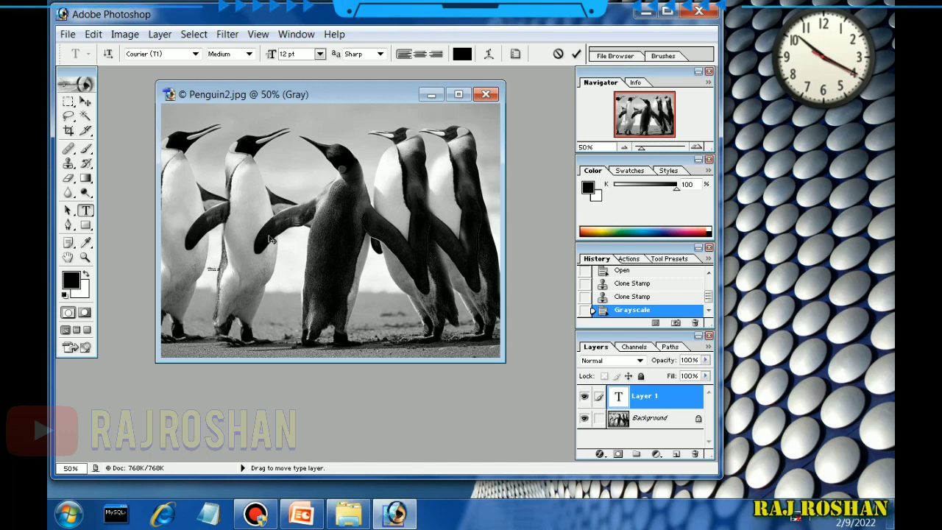
key("BackSpace")
key("BackSpace")
key("BackSpace")
key("BackSpace")
key("BackSpace")
key("BackSpace")
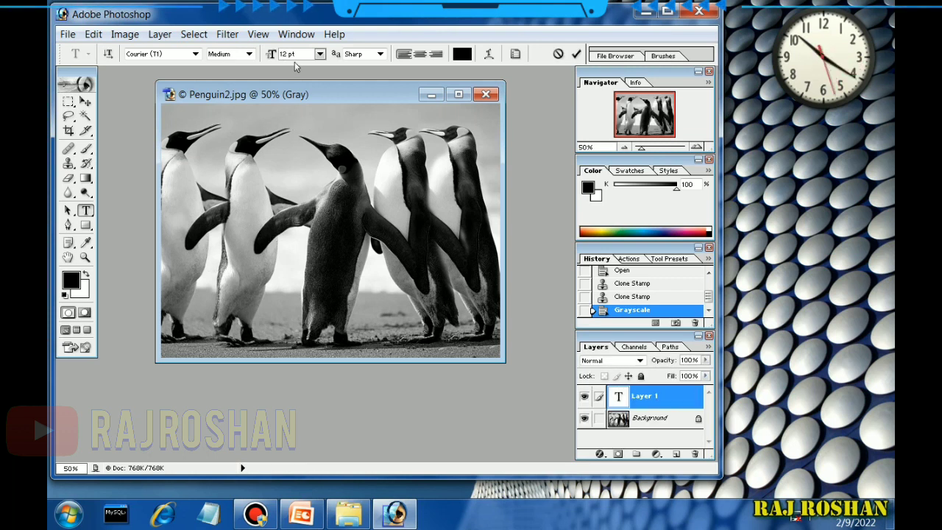
left_click(320, 53)
left_click(316, 266)
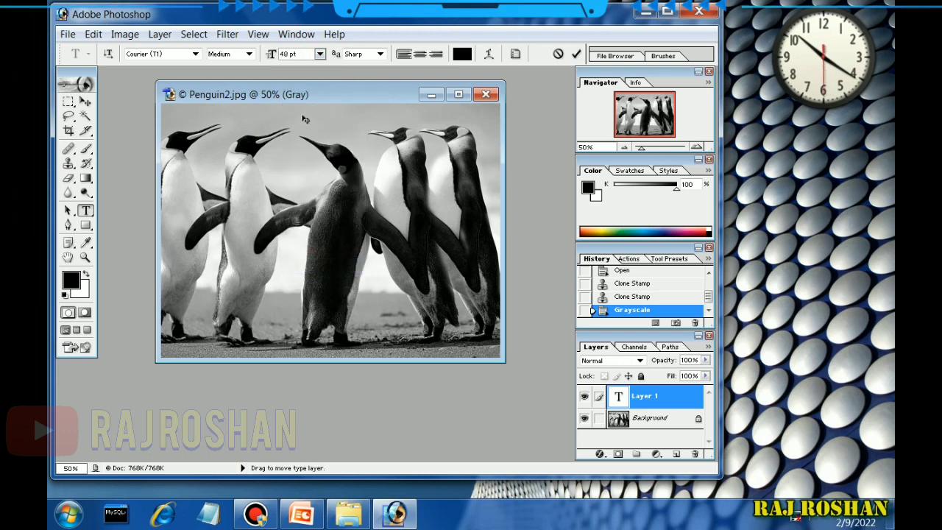
type("This i")
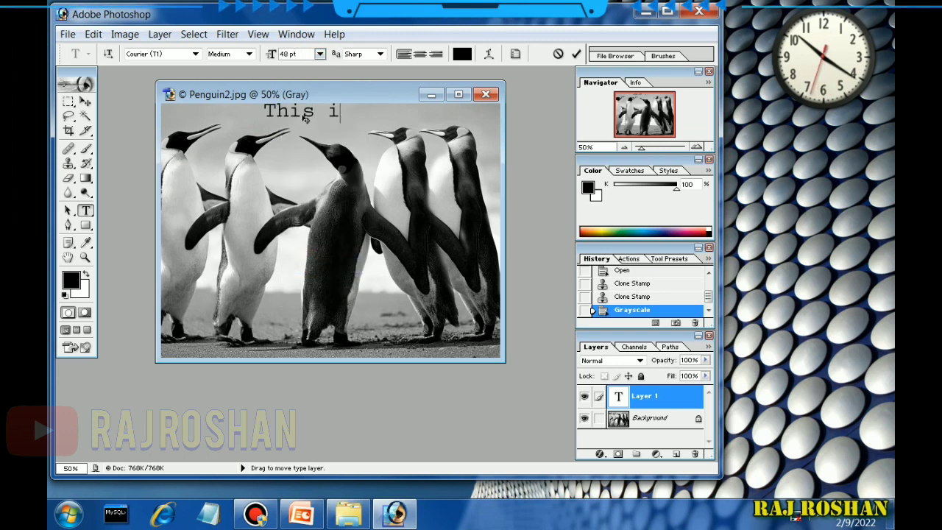
type("s a p")
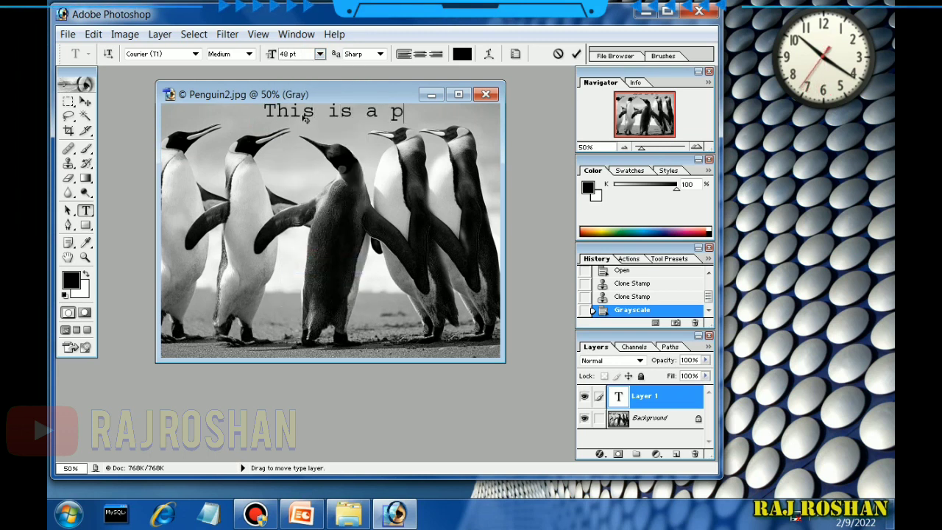
type("icture")
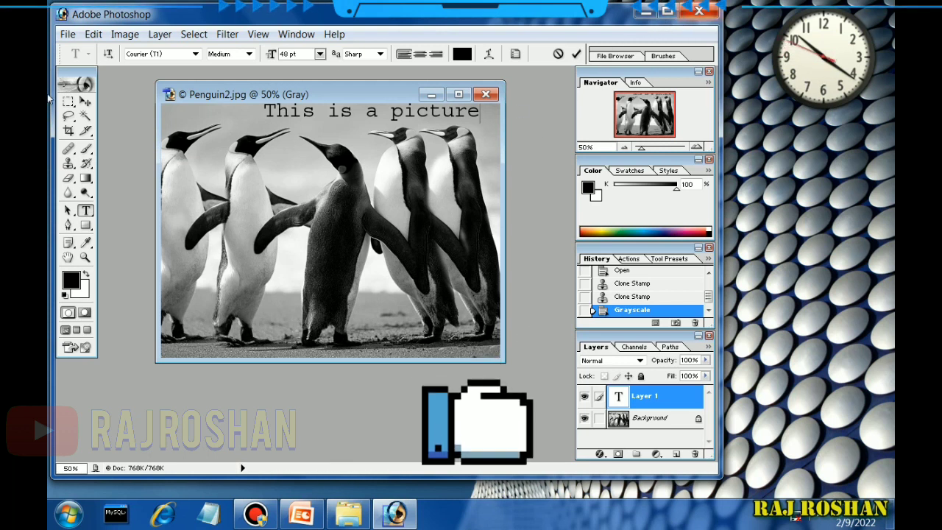
- Quit Photoshop, answering the commit prompt so the caption is kept
left_click(67, 35)
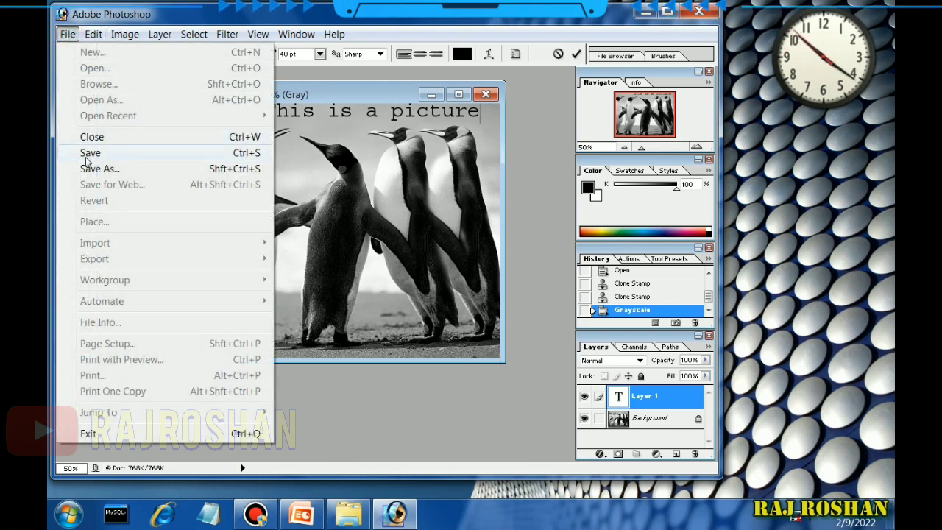
left_click(552, 136)
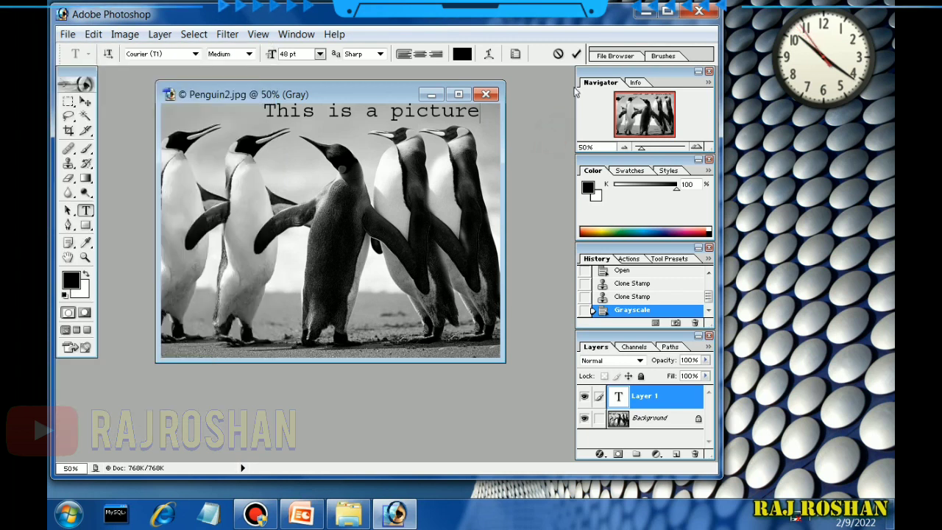
left_click(700, 11)
left_click(389, 197)
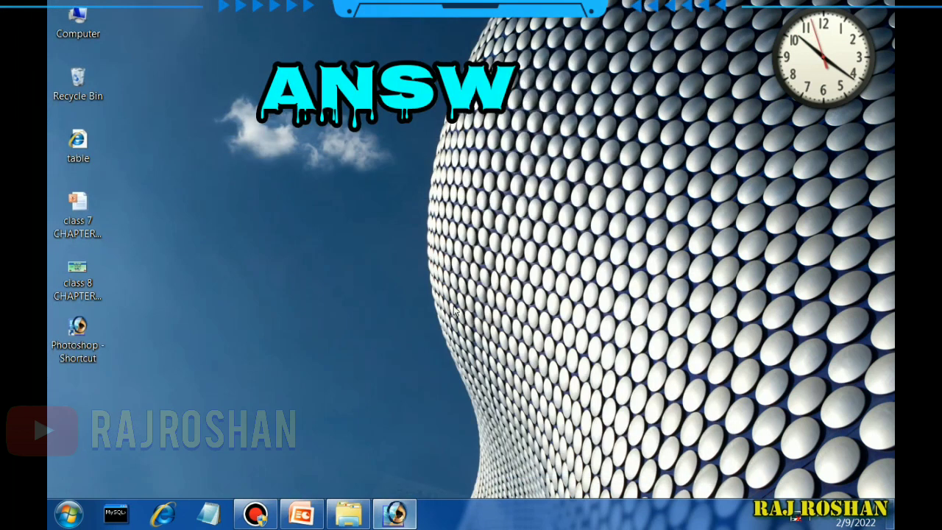